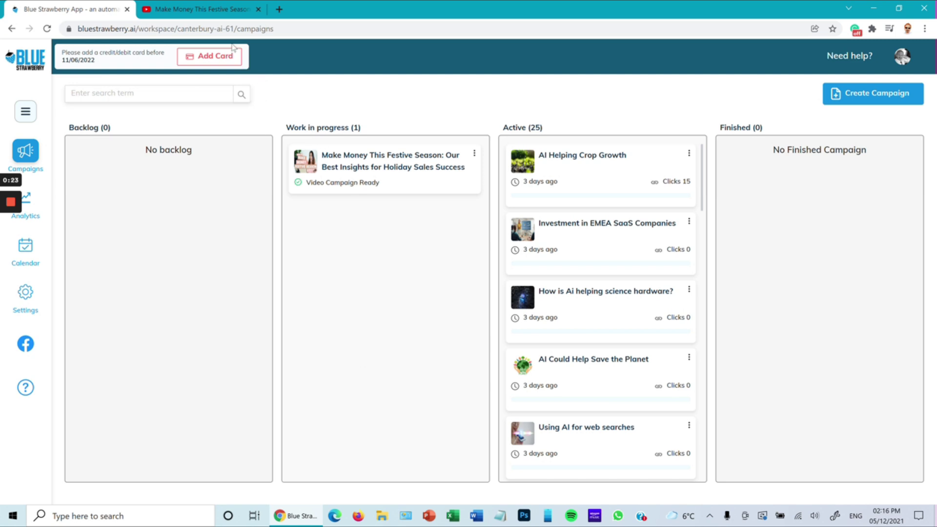
Switch to the browser tab with the 'Make Money This Festive Season' YouTube video.
click(219, 10)
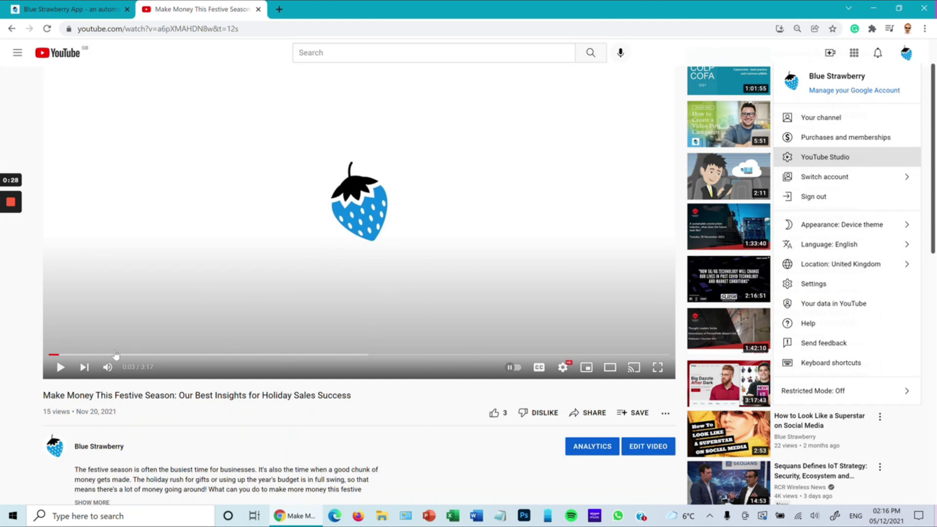
Play and pause the festive season video, then copy its YouTube share link.
click(60, 367)
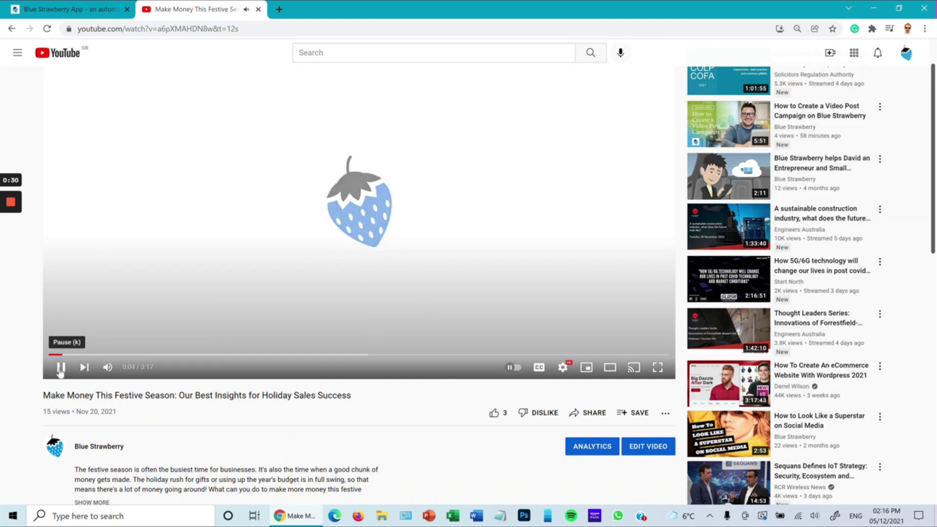
click(60, 368)
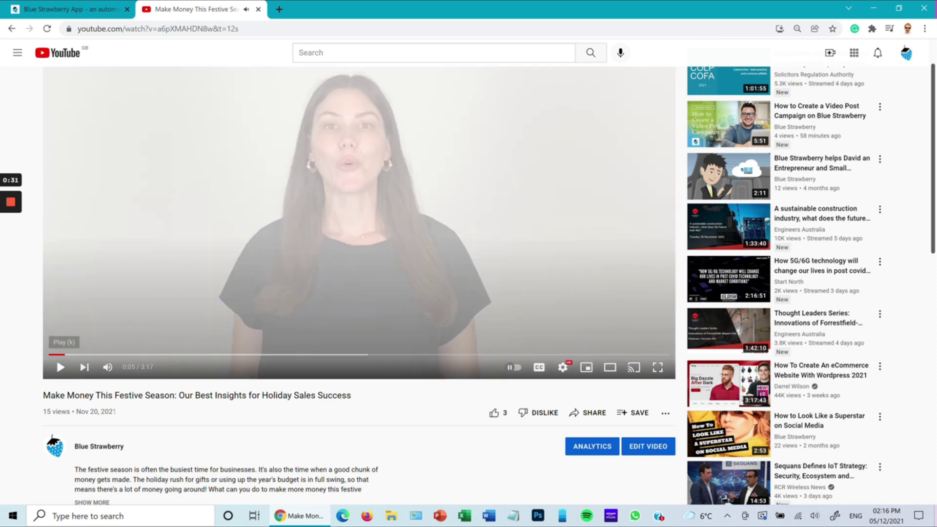
click(591, 415)
click(559, 299)
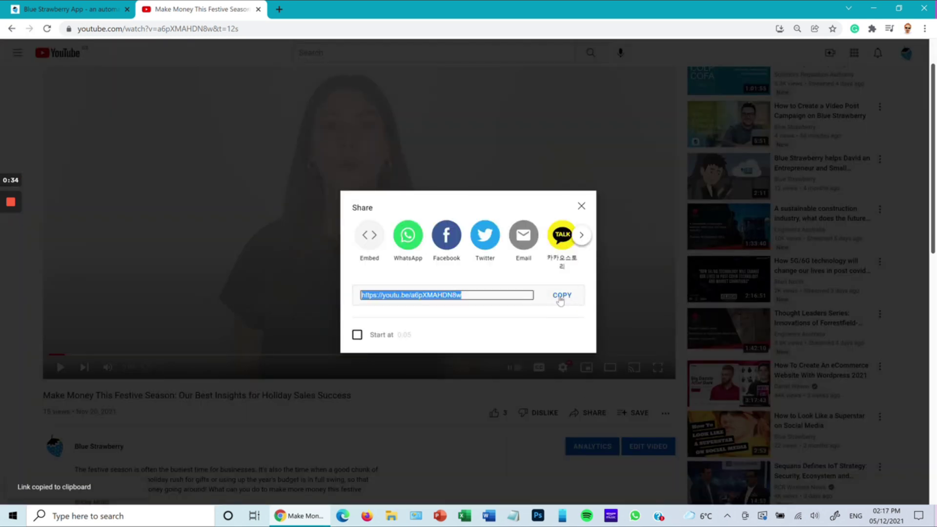
click(580, 208)
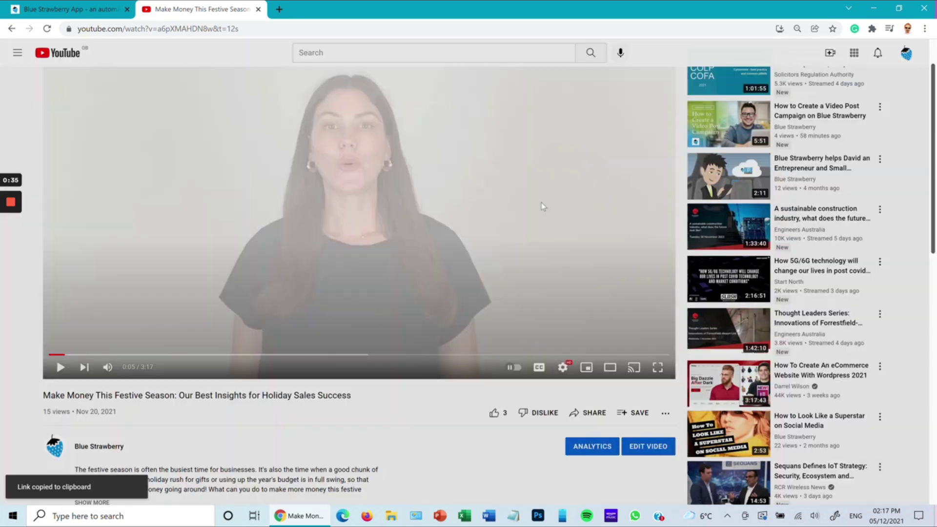
Start a new campaign from the pasted festive-season video link and process the video.
click(69, 10)
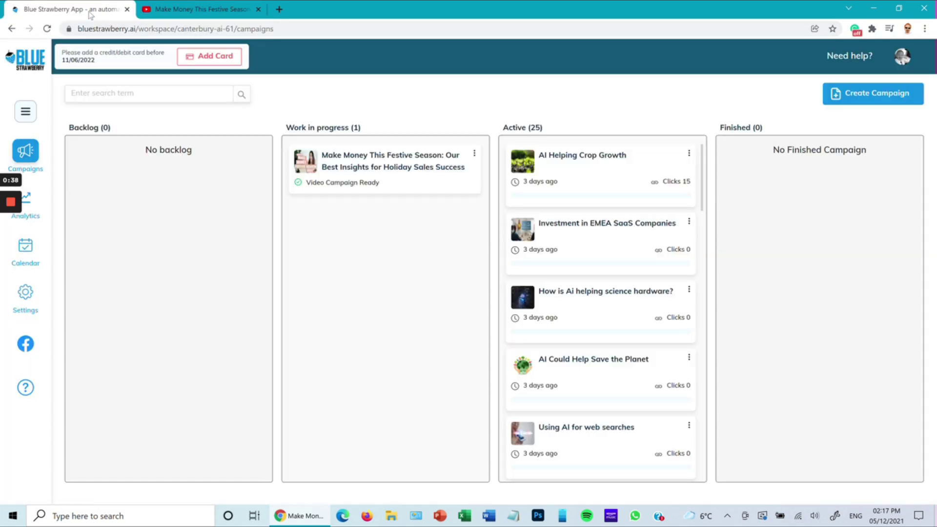
click(848, 97)
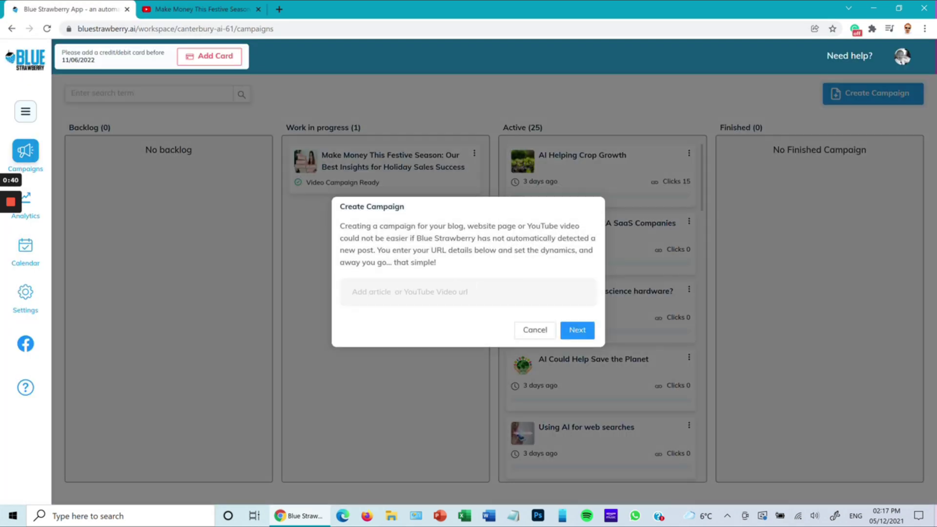
key(ctrl+v)
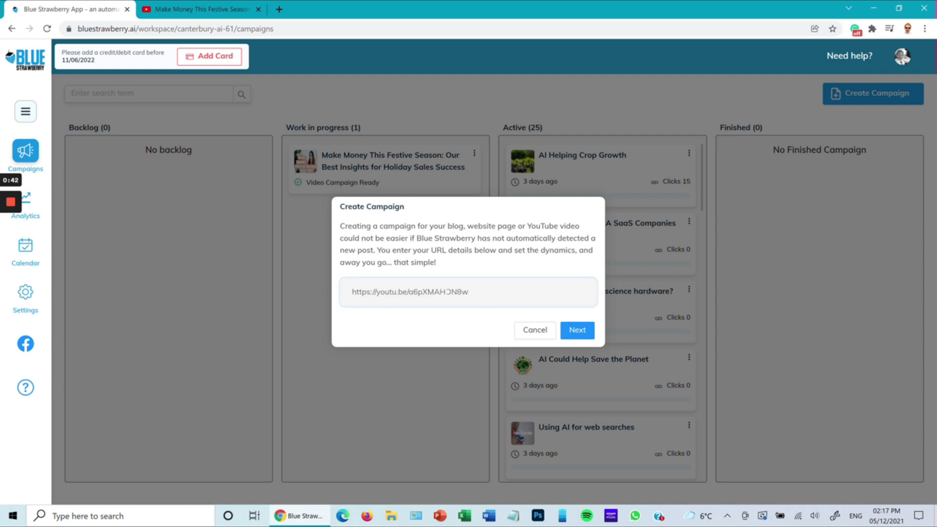
click(577, 330)
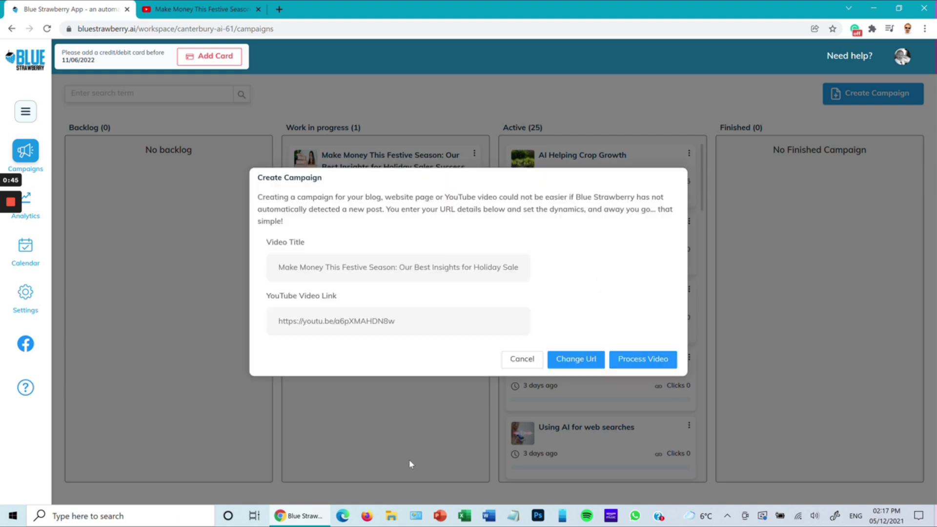
click(643, 359)
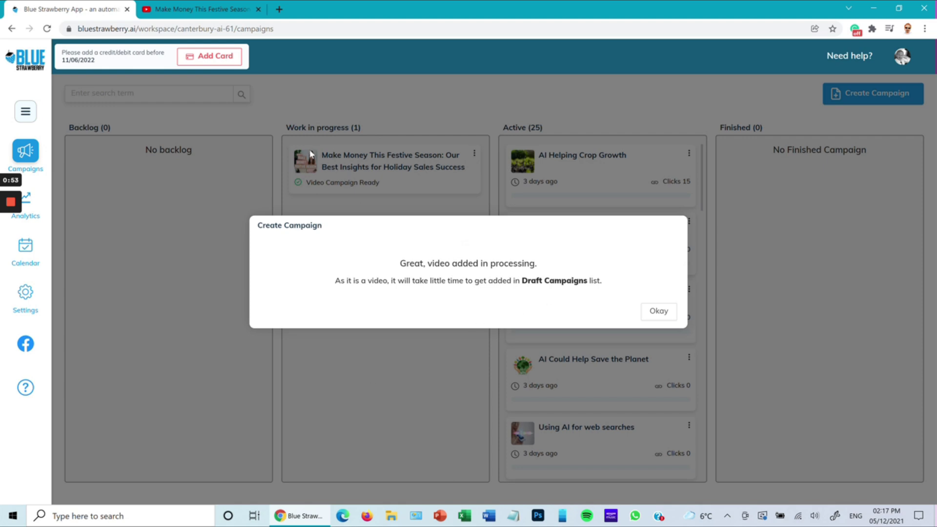
click(658, 315)
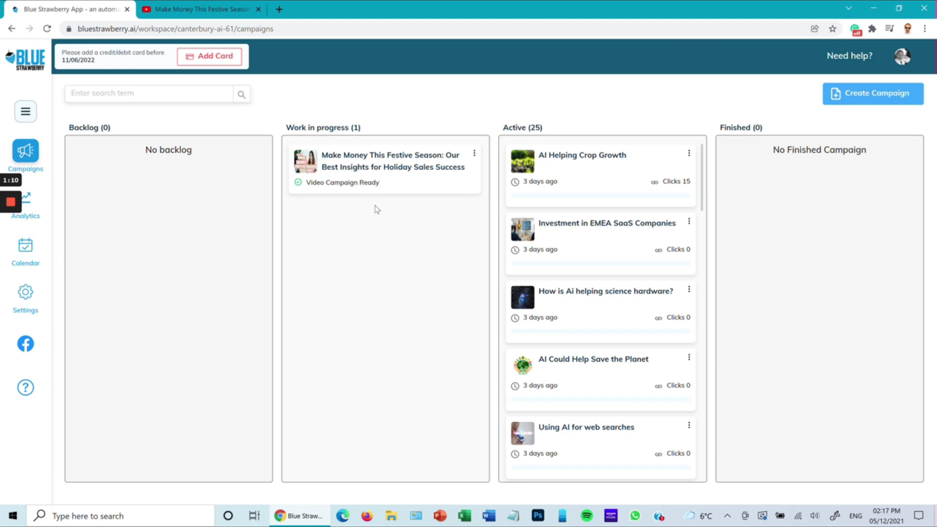
Choose Review Campaign from the festive-season campaign card's options menu.
click(474, 157)
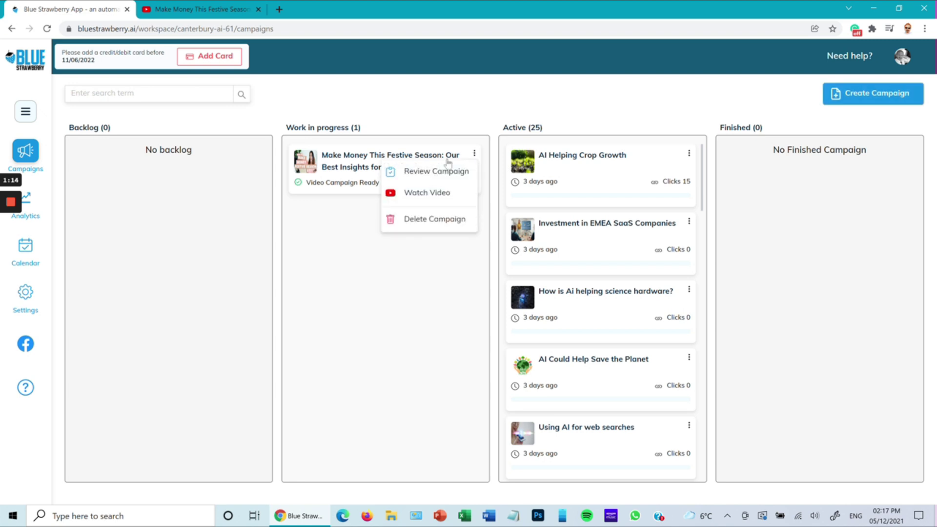
click(353, 243)
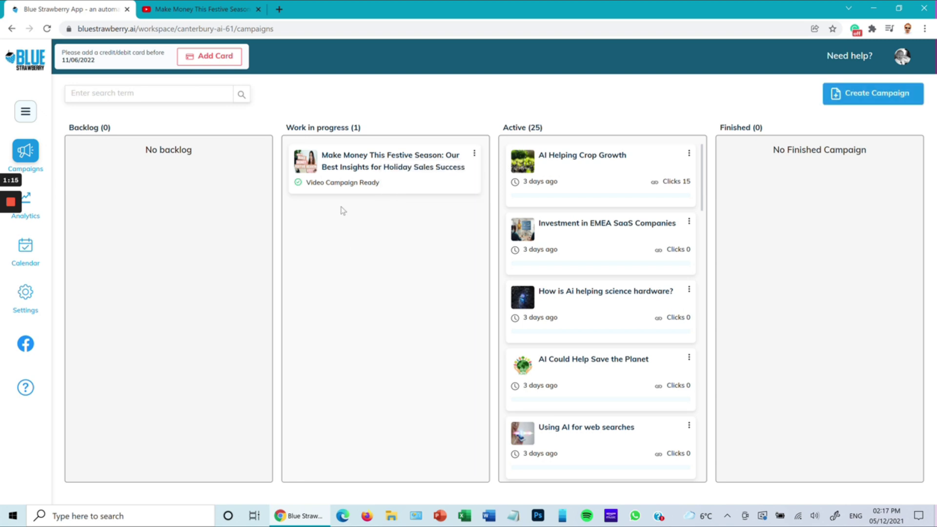
click(473, 154)
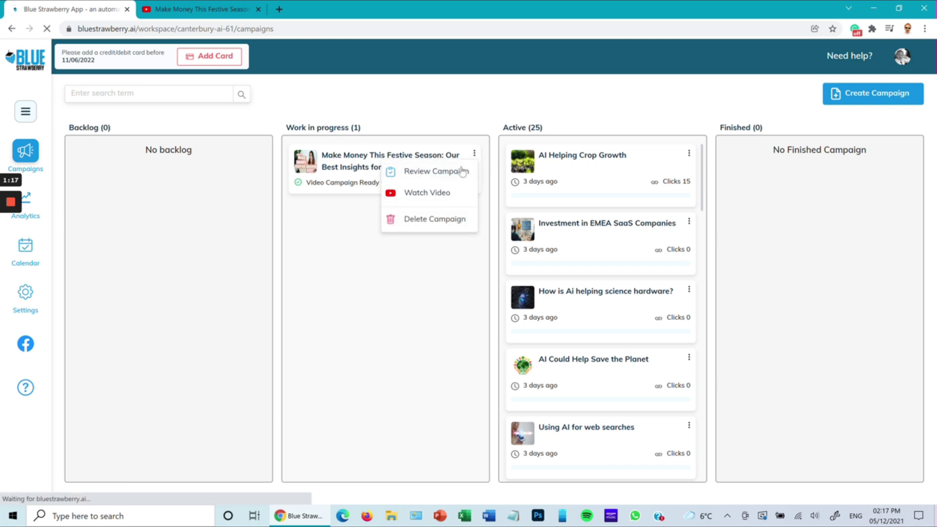
click(462, 172)
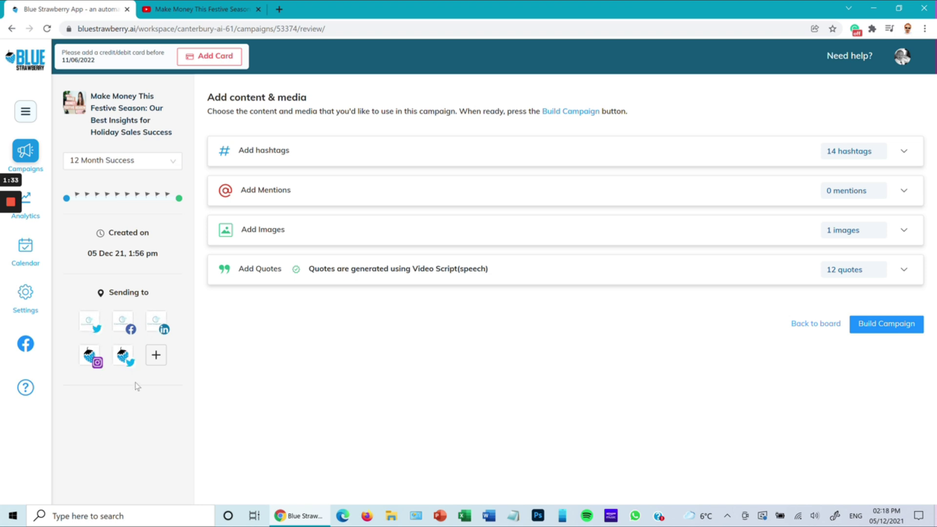
Expand the hashtags and replace #Best with #Salessuccess, keeping 14 hashtags.
click(520, 157)
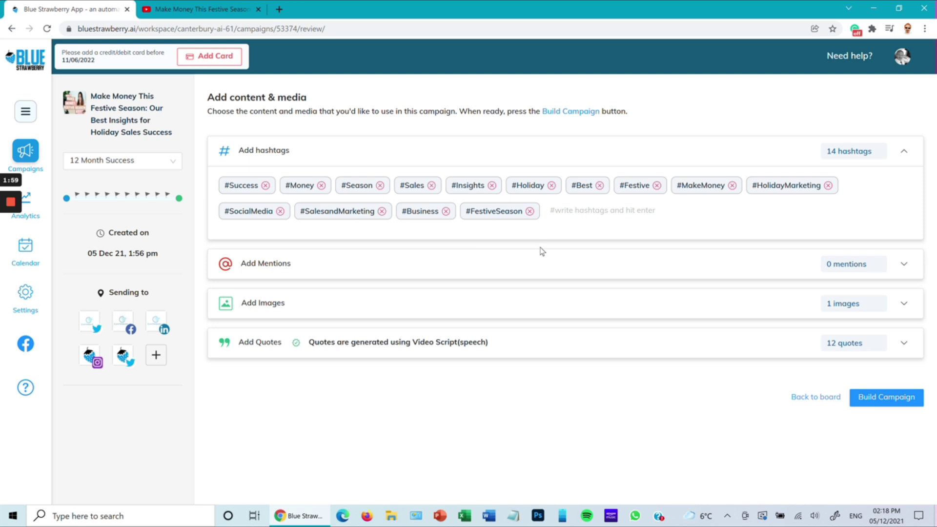
click(598, 186)
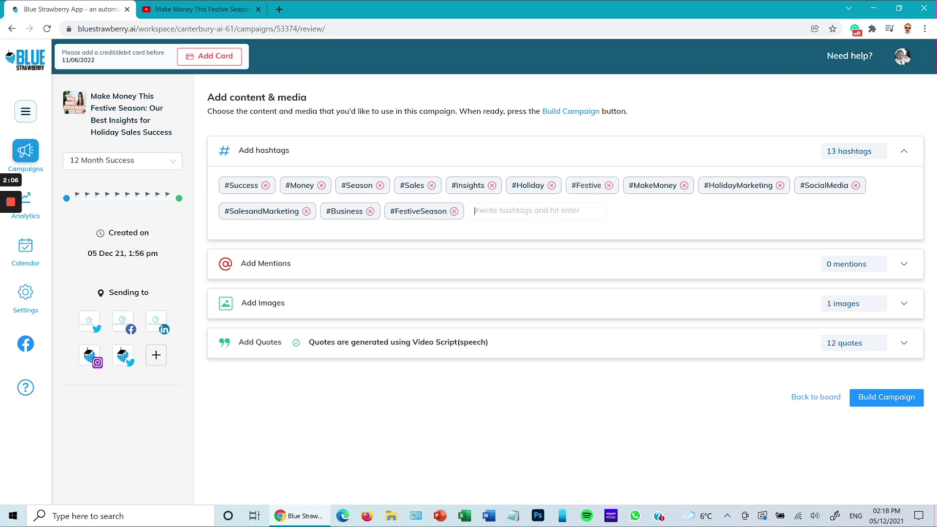
text(sales)
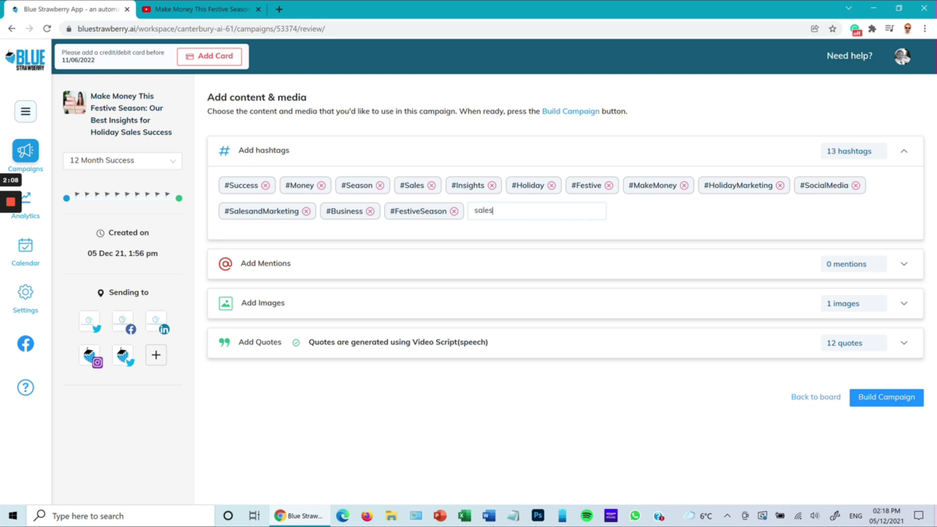
text(success)
key(Return)
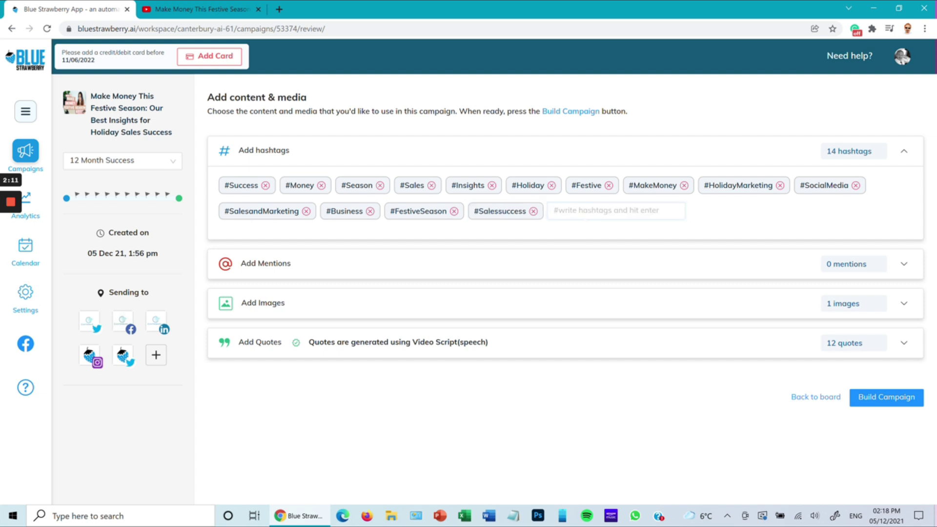
Expand the single festive season thumbnail image, then show the 12 generated quotes.
click(543, 304)
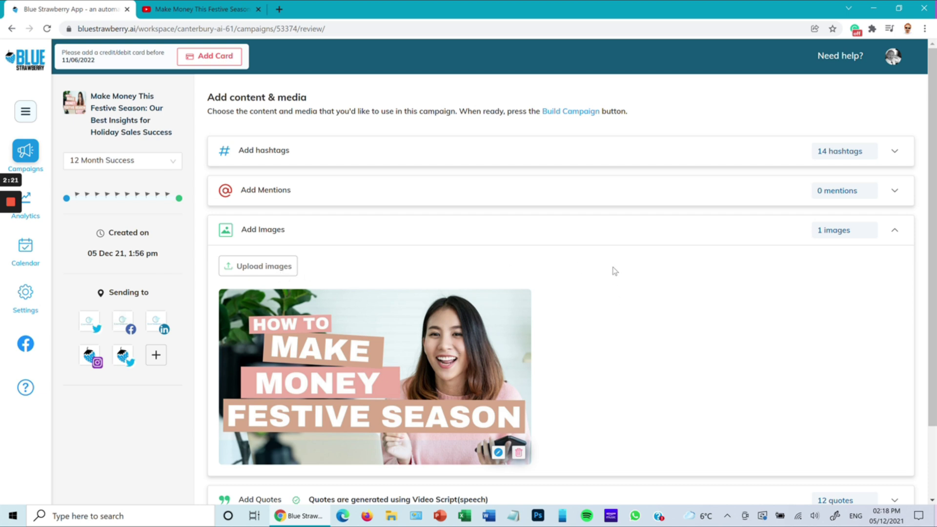
scroll(622, 271, down, 1)
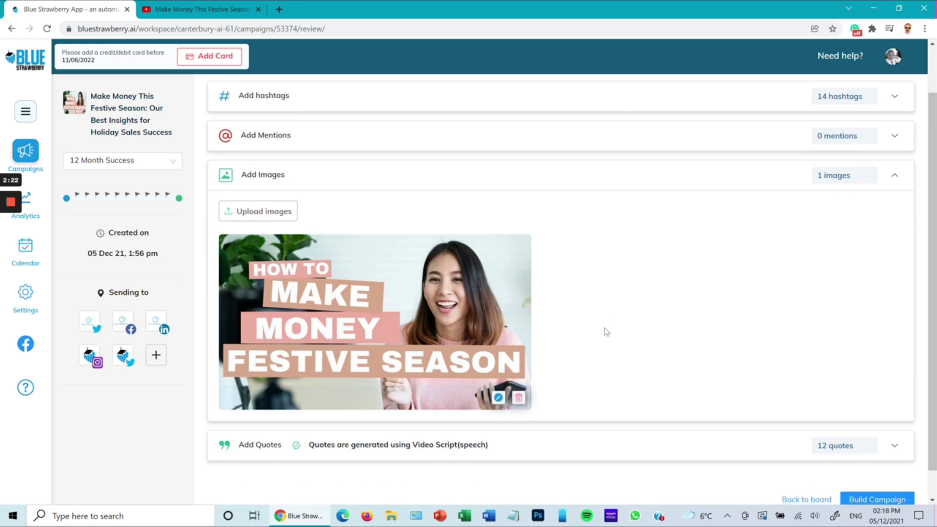
click(546, 446)
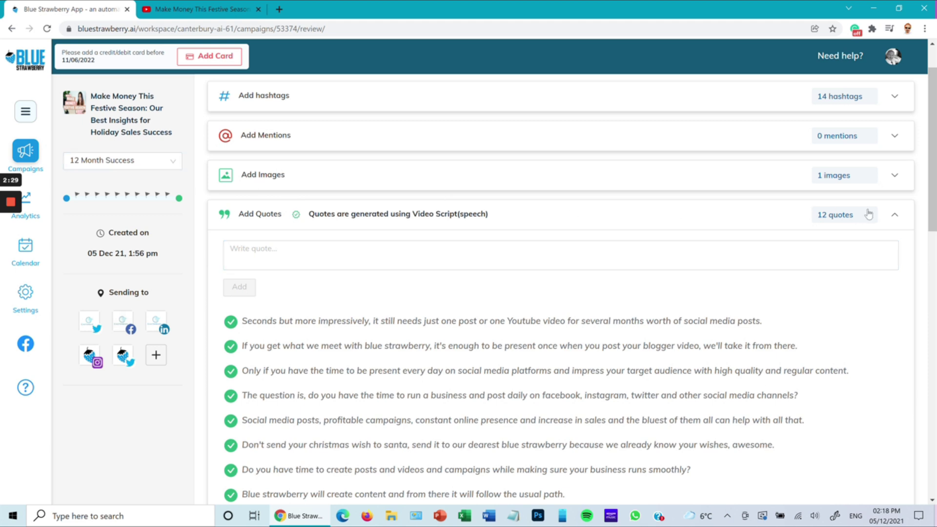
scroll(581, 347, down, 1)
scroll(583, 347, down, 1)
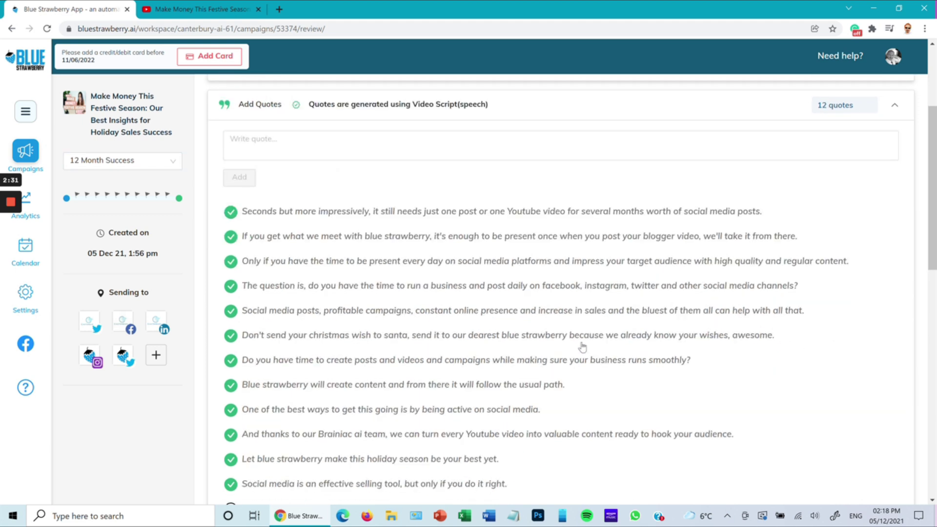
scroll(530, 315, down, 2)
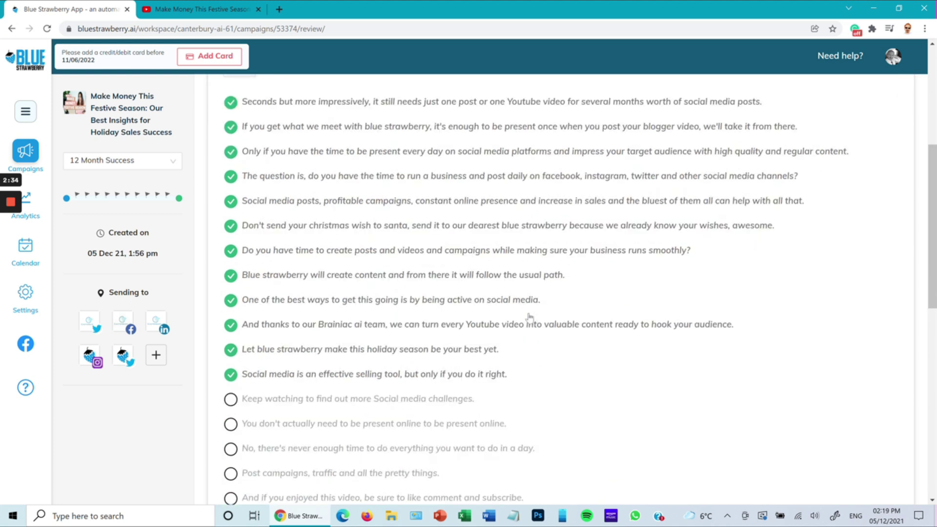
scroll(526, 318, down, 1)
scroll(523, 319, down, 1)
scroll(521, 320, down, 1)
scroll(519, 321, down, 1)
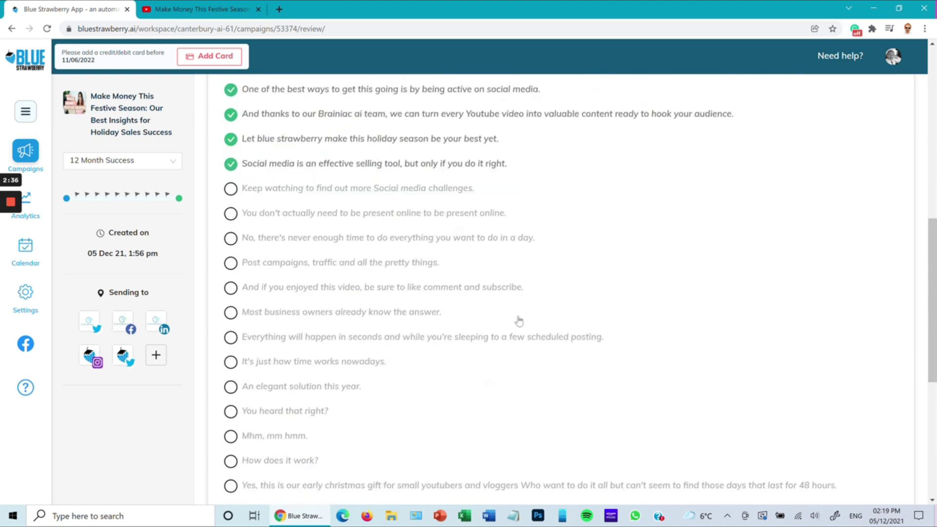
scroll(518, 321, down, 1)
scroll(518, 320, down, 2)
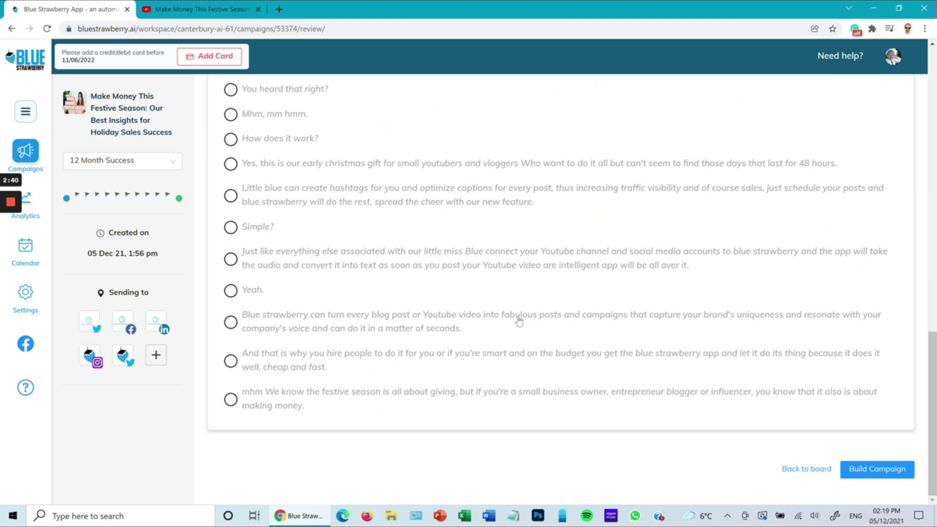
scroll(516, 317, up, 3)
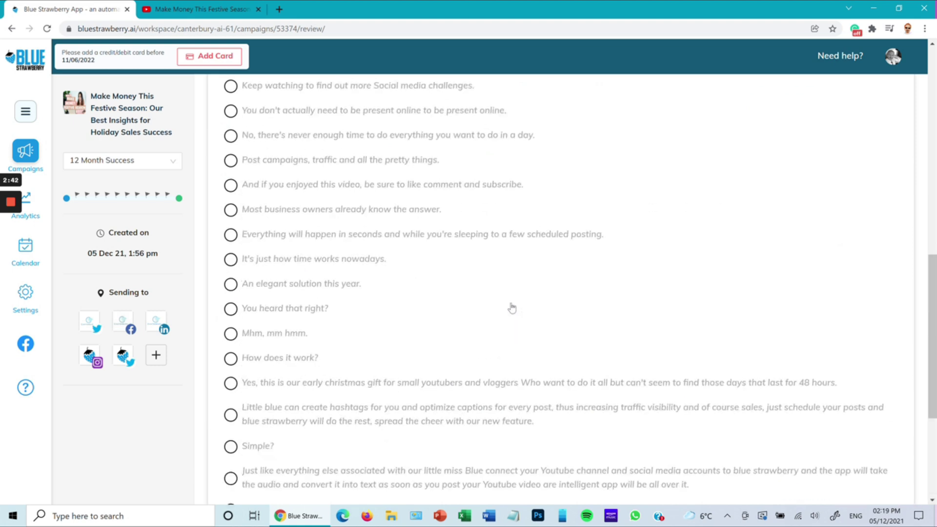
scroll(512, 307, up, 3)
scroll(513, 308, up, 2)
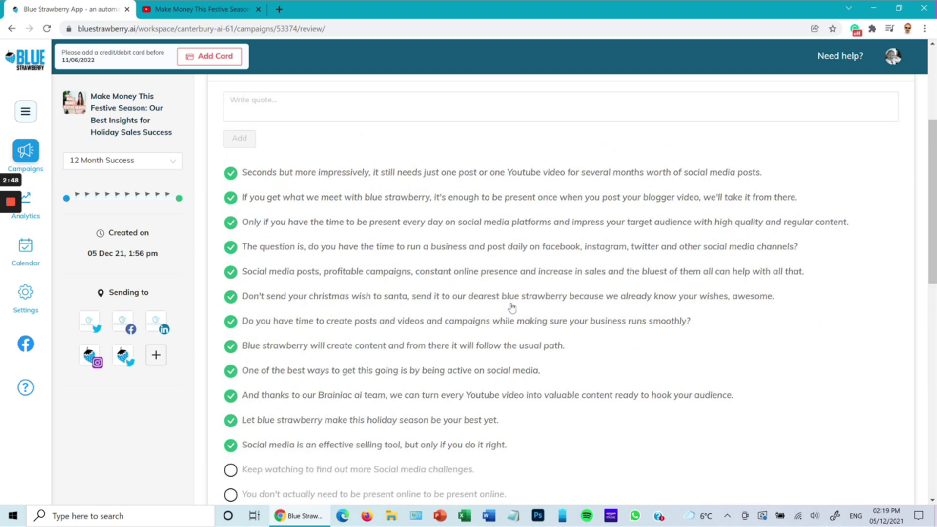
click(416, 179)
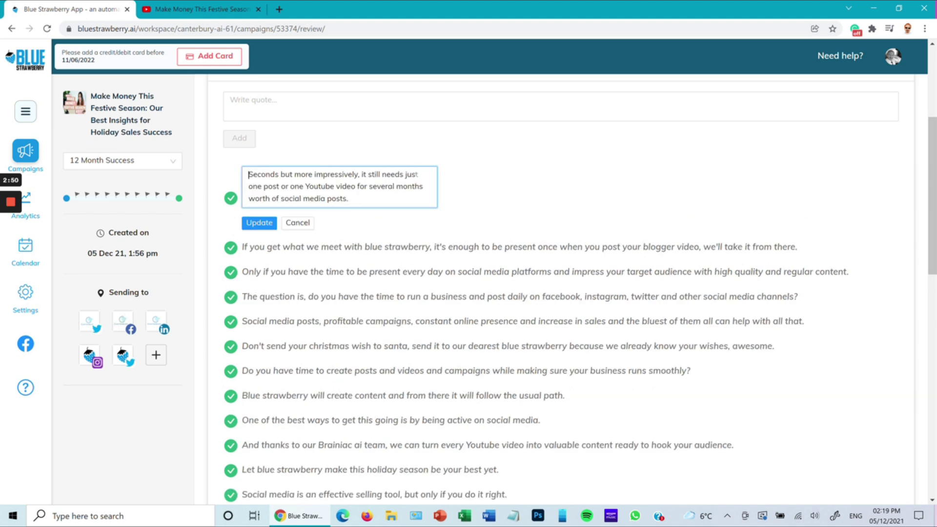
click(302, 223)
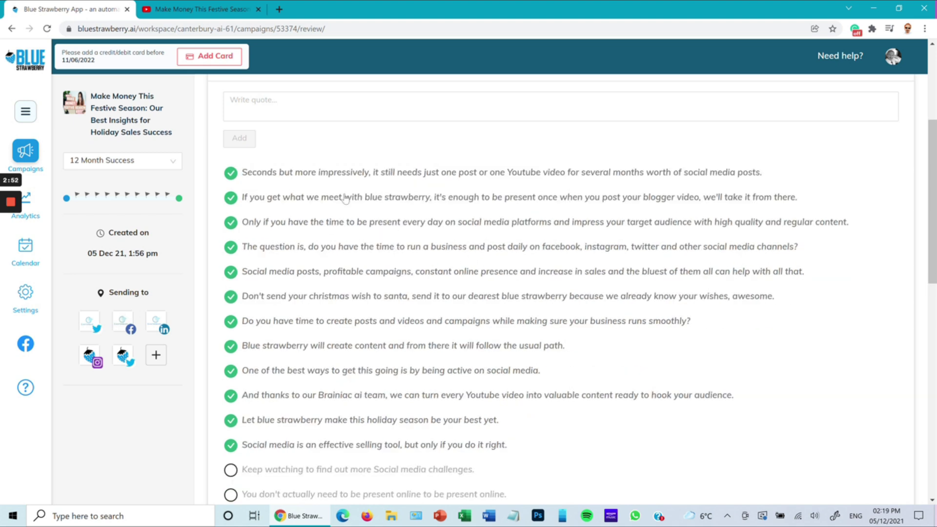
scroll(344, 198, up, 1)
Add and select the custom quote 'Makes lots of money over the festive period'.
click(344, 162)
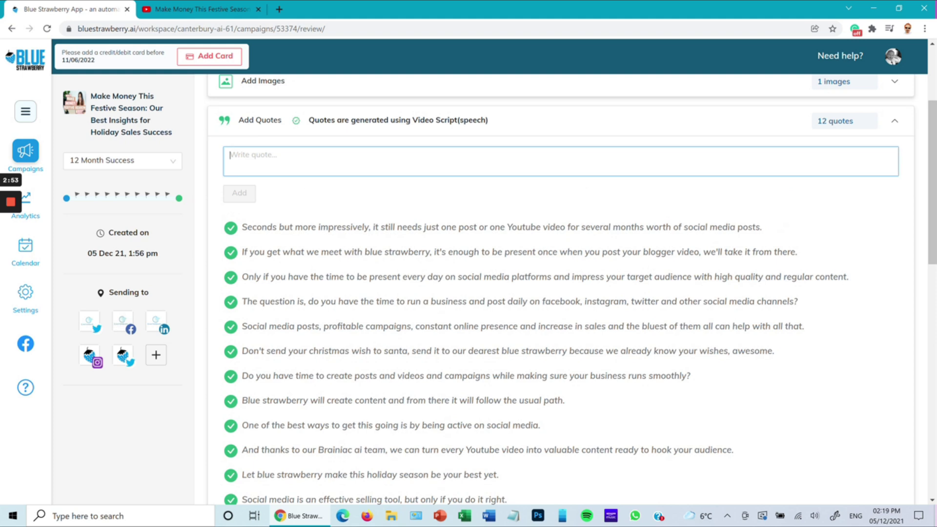
text(Makes l)
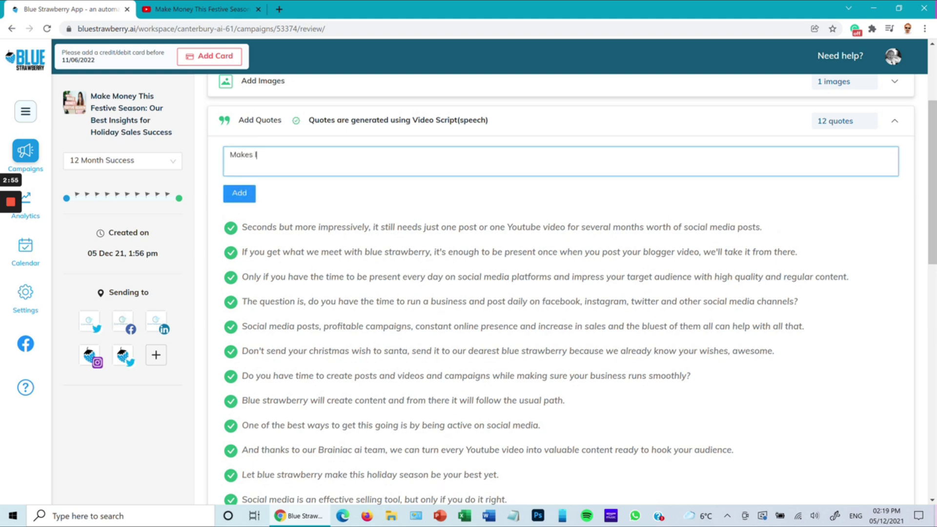
text(ots of money ov)
text(er th)
text( efestive period)
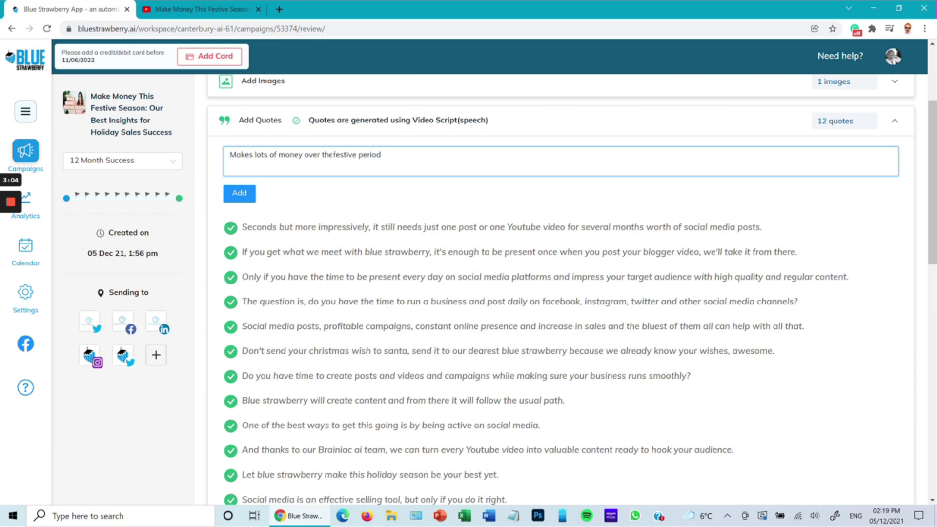
click(242, 192)
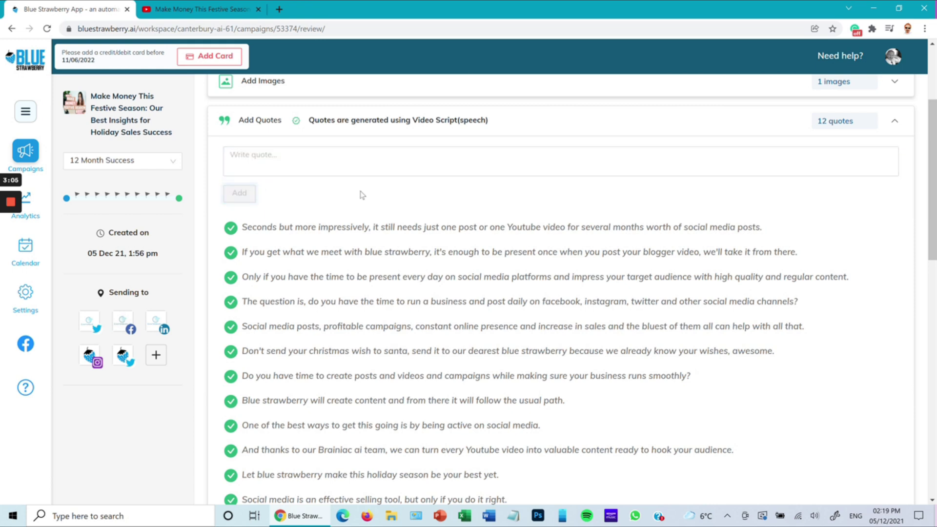
scroll(407, 257, down, 1)
scroll(403, 270, down, 5)
scroll(366, 315, down, 3)
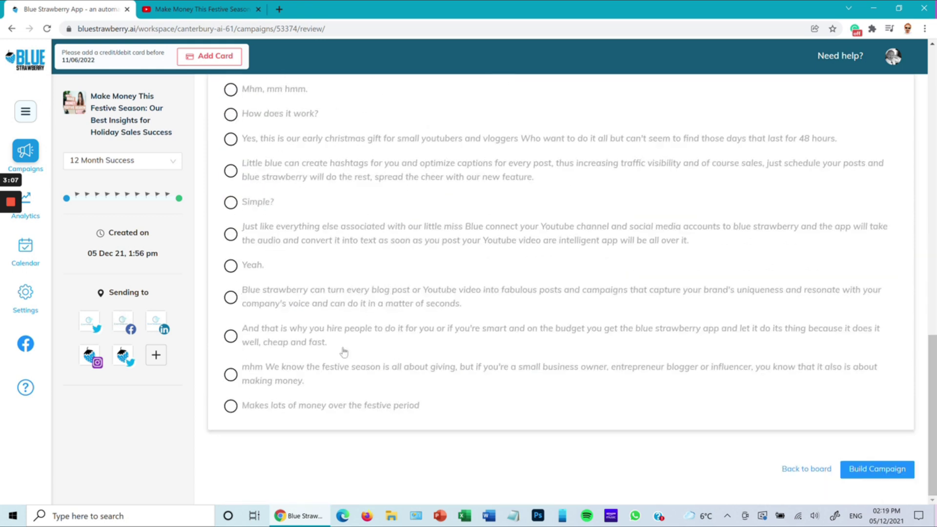
click(234, 407)
scroll(393, 357, up, 5)
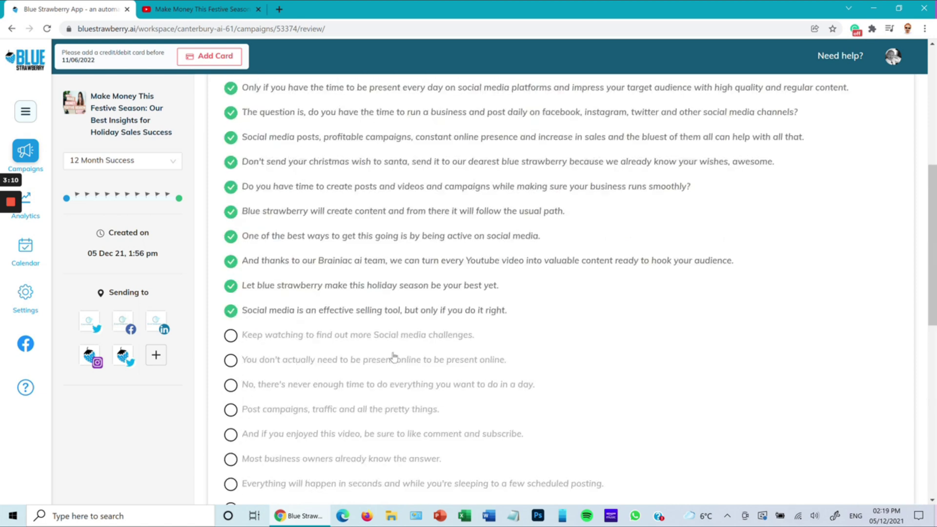
scroll(393, 358, up, 4)
scroll(420, 376, down, 3)
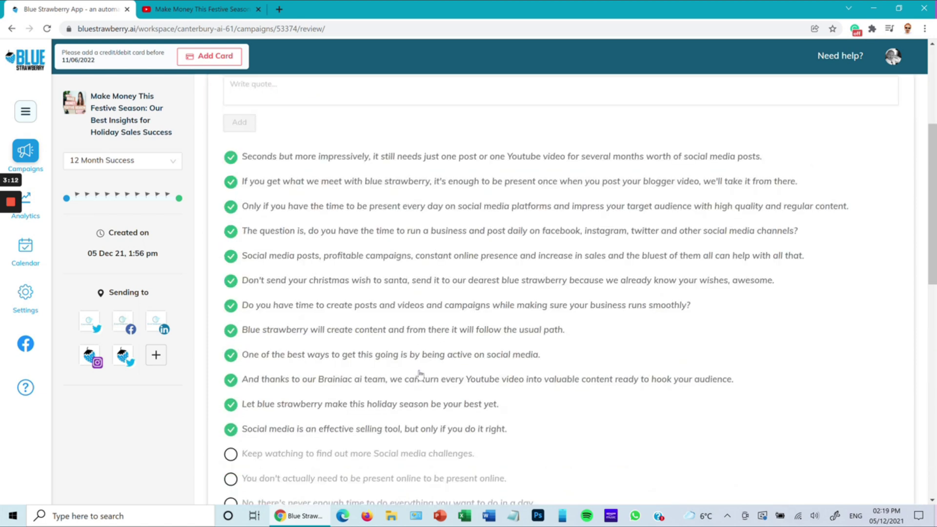
scroll(420, 374, down, 5)
scroll(420, 376, down, 2)
scroll(420, 377, down, 2)
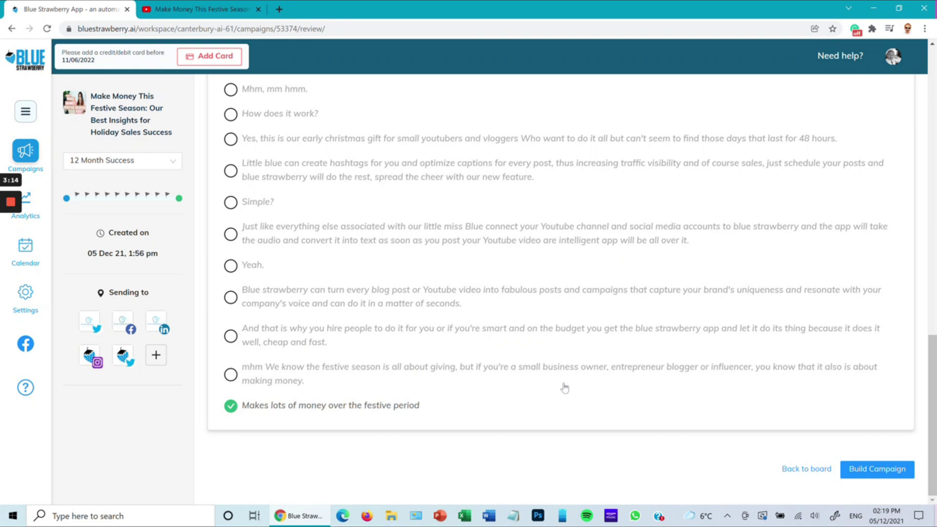
scroll(564, 389, up, 5)
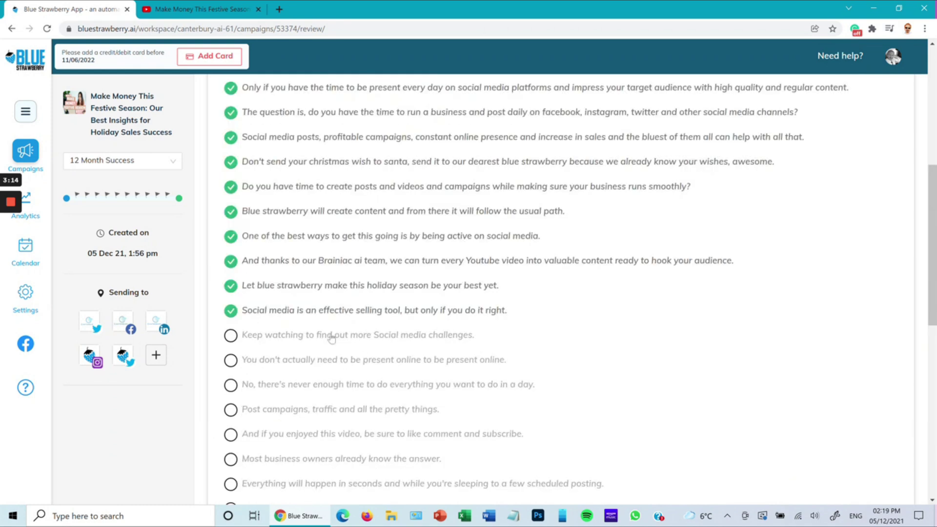
Go back to the campaigns board and reopen the festive campaign's review with hashtags shown.
click(12, 30)
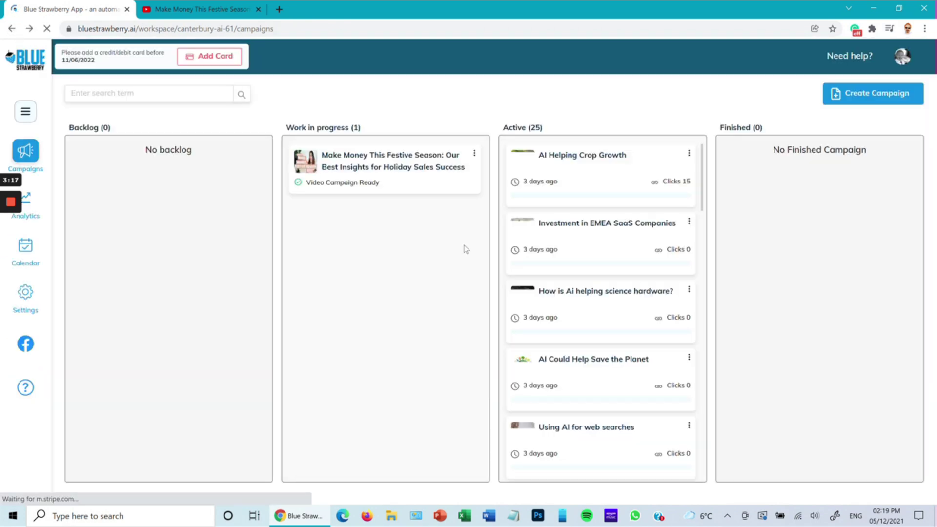
click(475, 153)
click(463, 172)
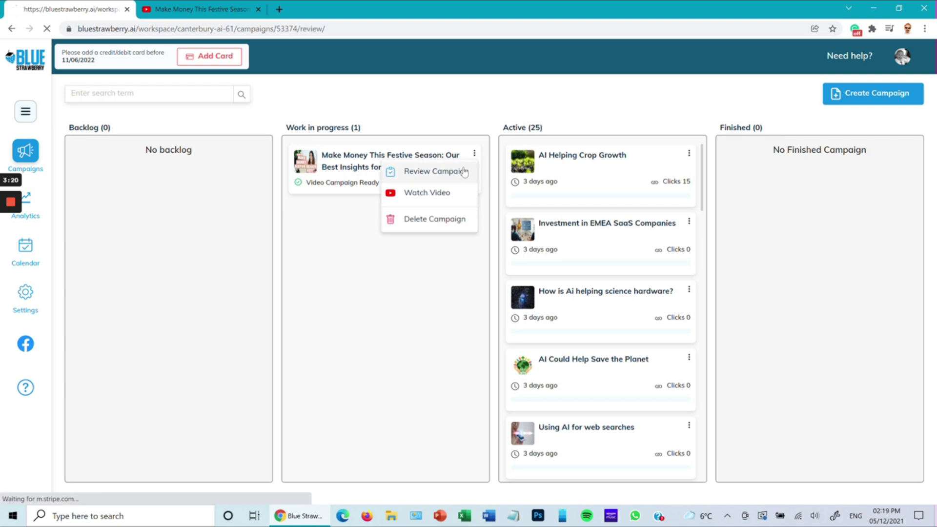
click(482, 155)
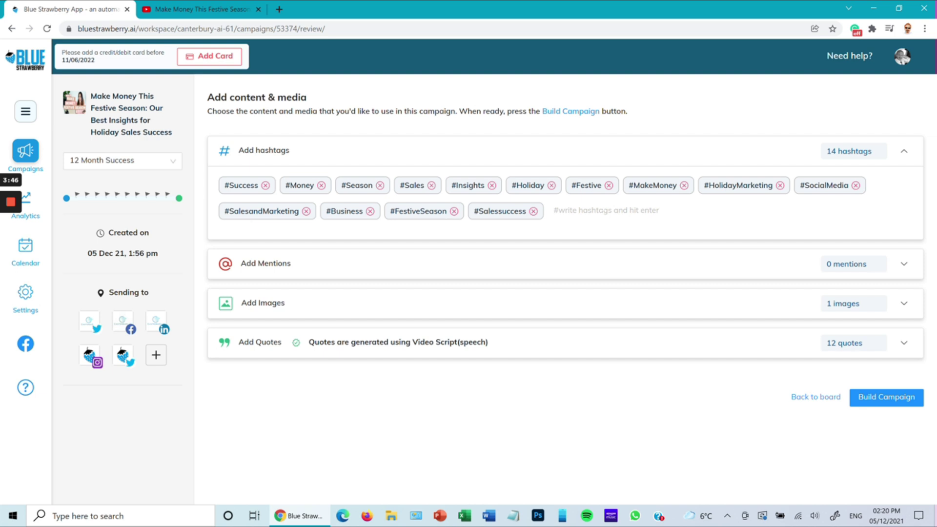
Expand the quotes, select the festive period quote, and build the social posts.
click(561, 304)
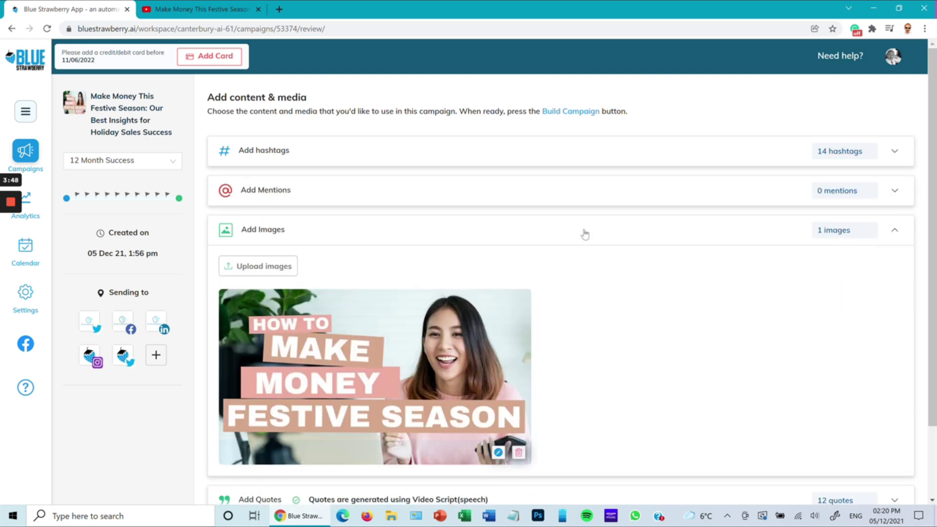
click(584, 233)
click(588, 271)
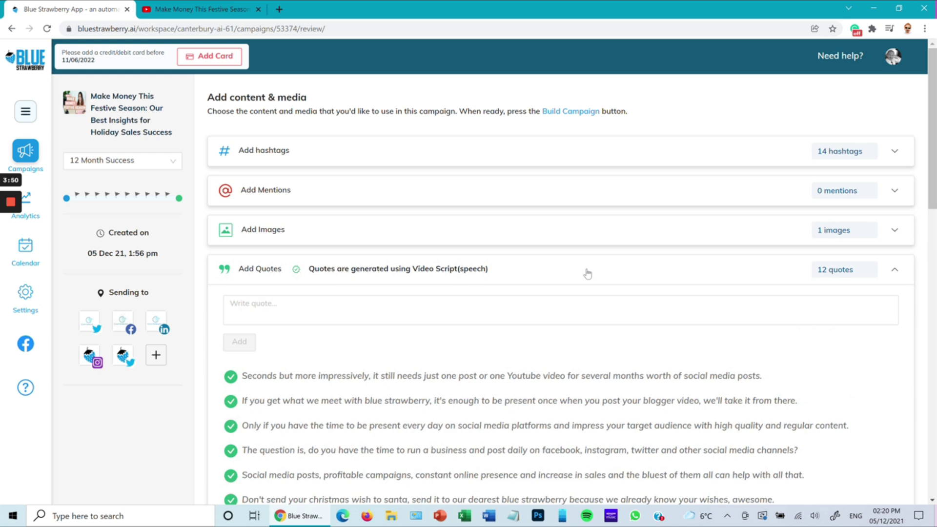
scroll(568, 334, down, 3)
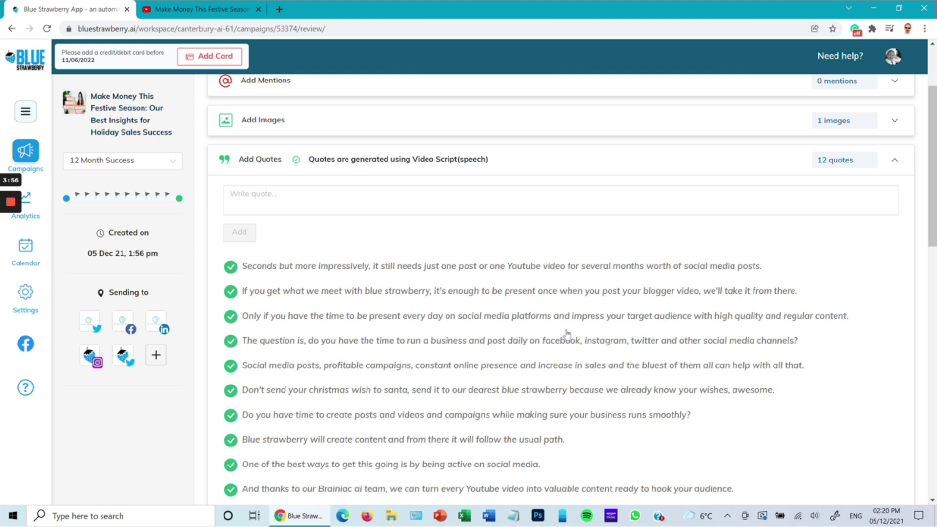
click(308, 209)
scroll(516, 283, down, 5)
scroll(518, 282, down, 5)
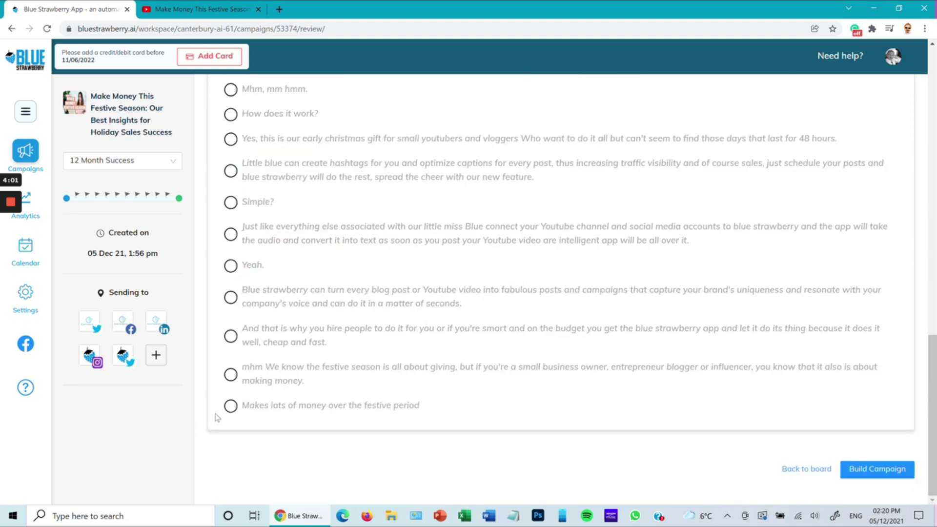
click(231, 407)
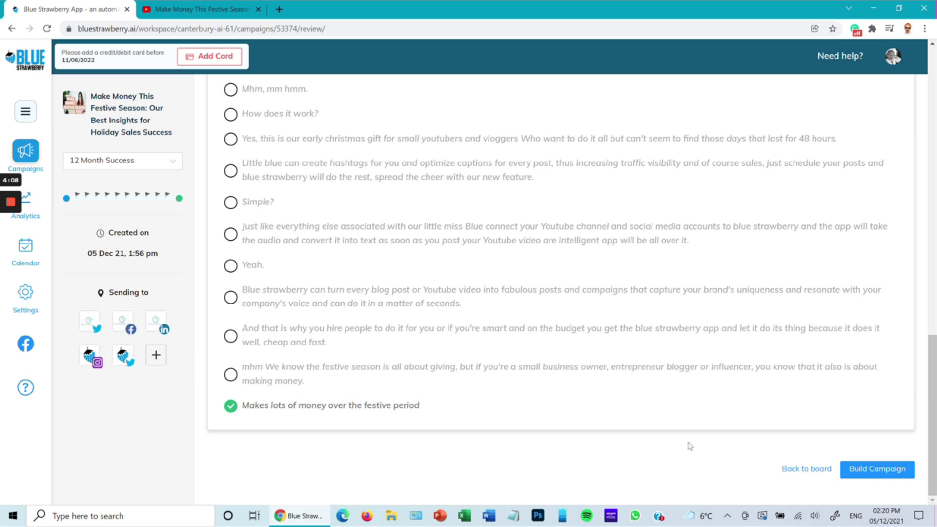
click(878, 470)
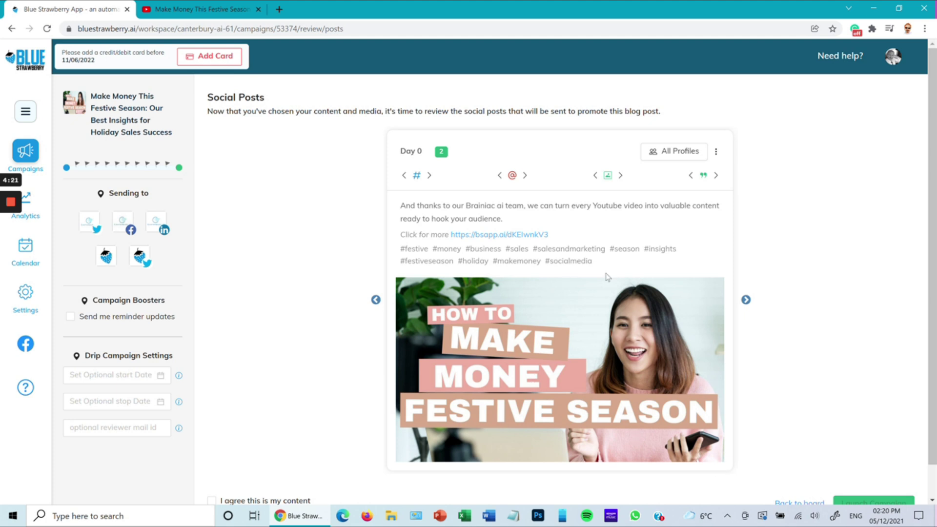
scroll(300, 374, down, 1)
Start the drip campaign on 8 December 2021, preview posts through Day 90, and confirm ownership.
click(141, 374)
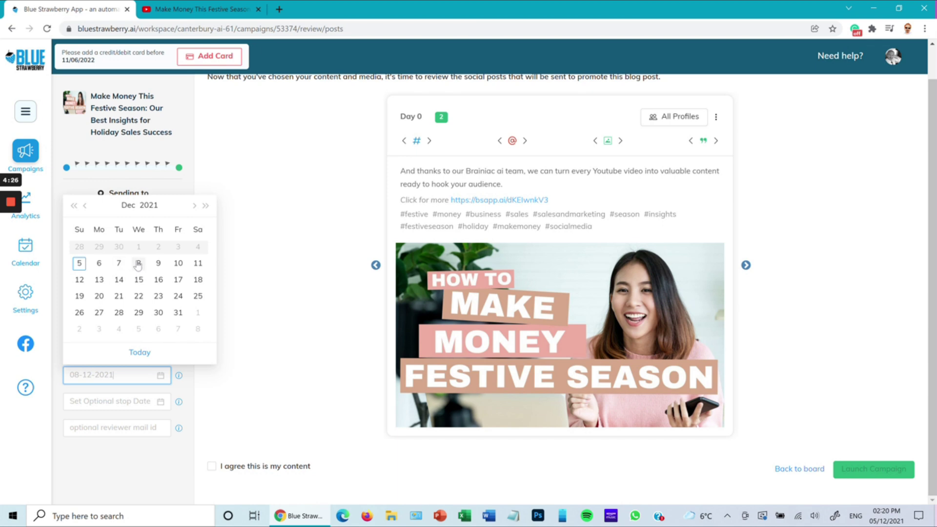
click(136, 263)
scroll(331, 371, up, 1)
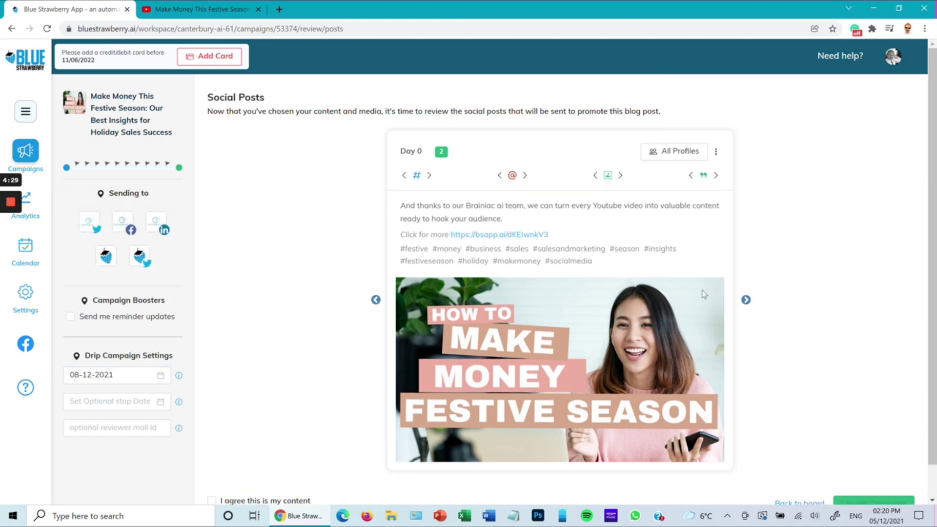
click(745, 301)
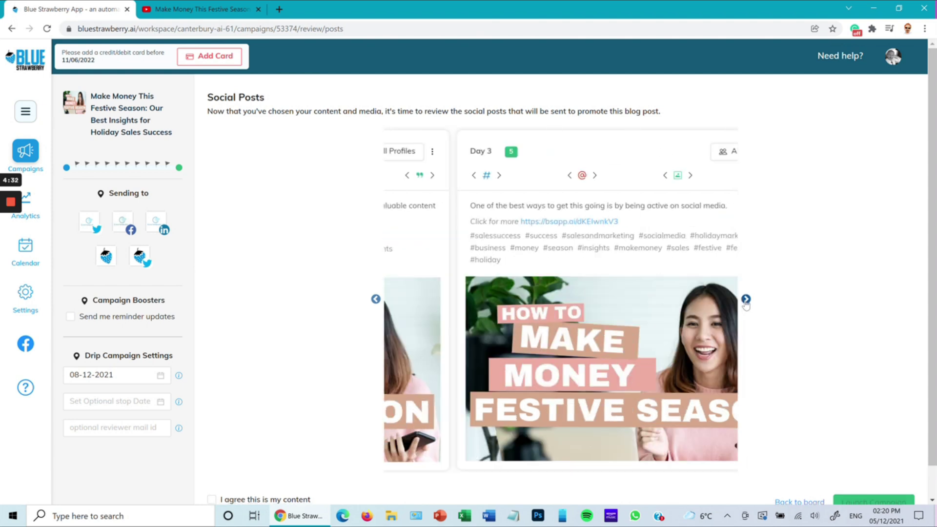
click(744, 300)
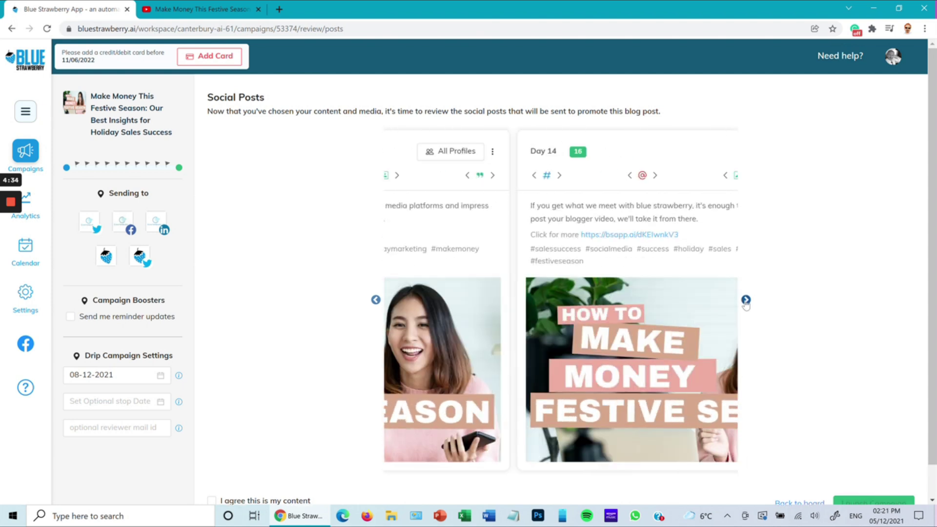
click(745, 300)
scroll(768, 327, down, 1)
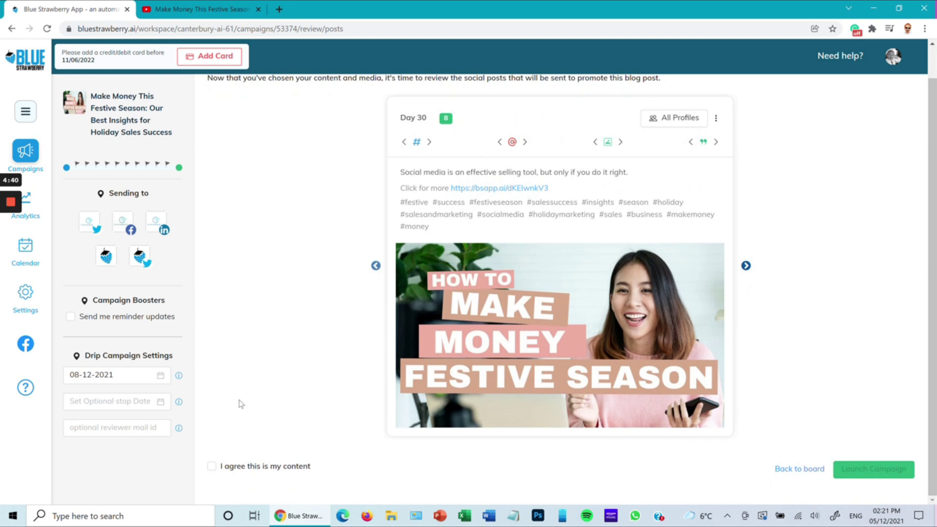
click(746, 266)
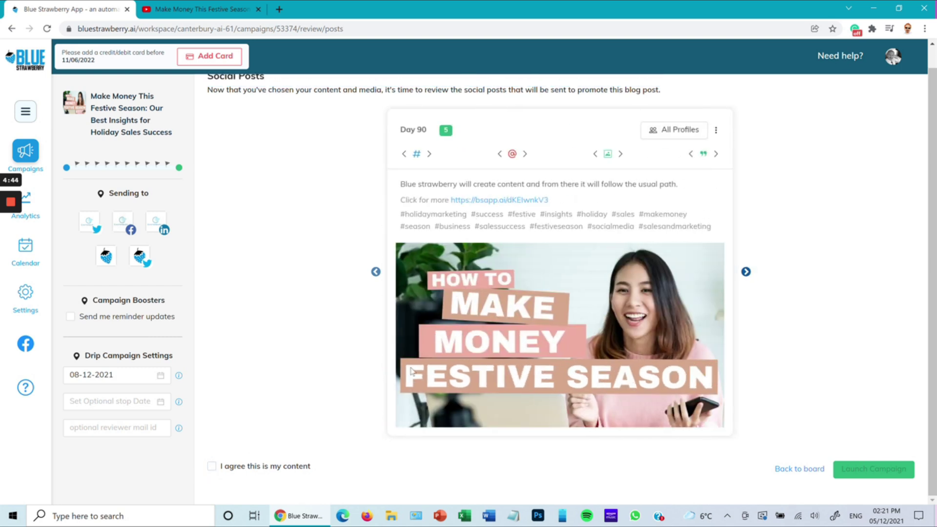
click(212, 466)
Launch the festive-season campaign and open its scheduled posts from the campaign board.
click(881, 472)
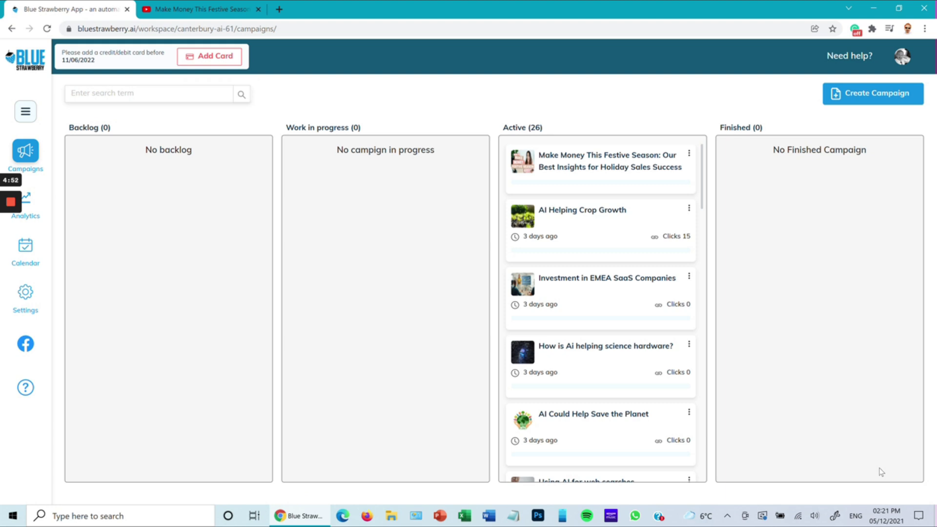
click(689, 154)
click(652, 192)
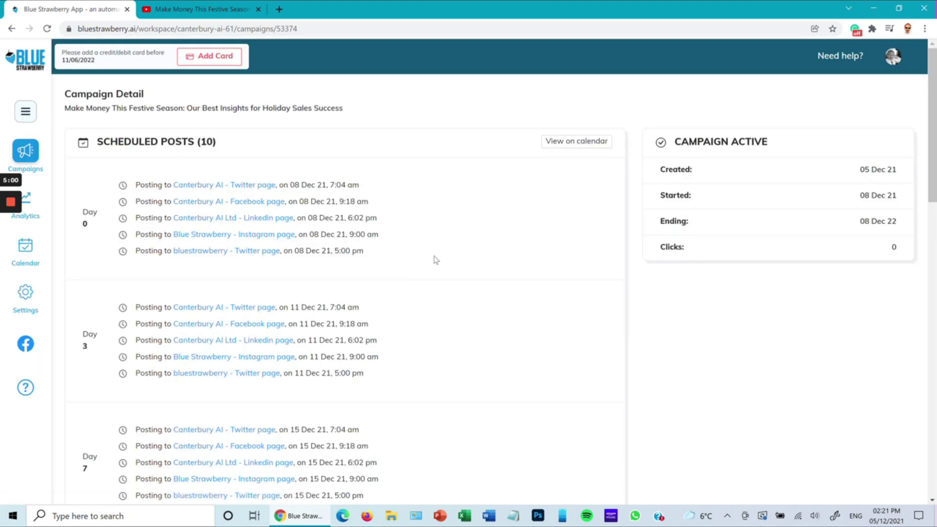
scroll(434, 260, down, 1)
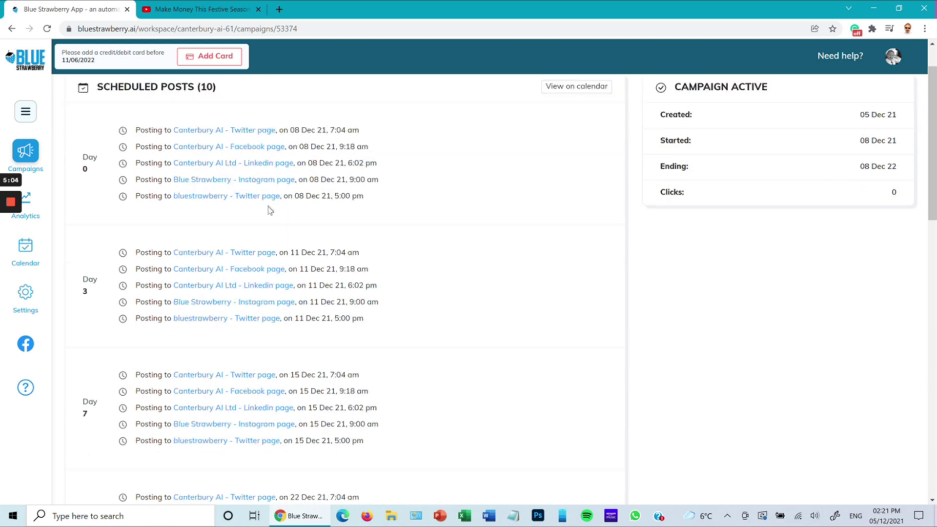
scroll(304, 300, down, 3)
scroll(296, 322, down, 1)
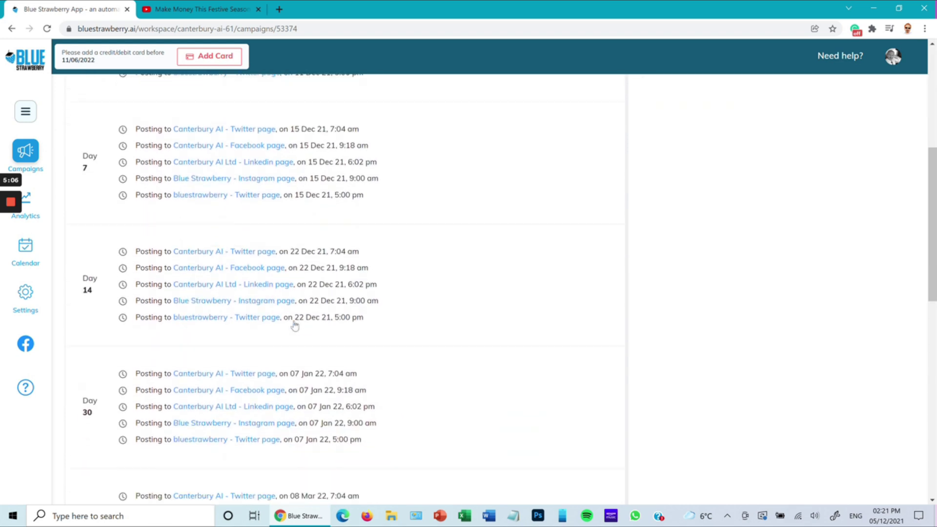
scroll(294, 326, down, 1)
scroll(293, 330, down, 2)
scroll(289, 335, down, 1)
scroll(291, 337, down, 1)
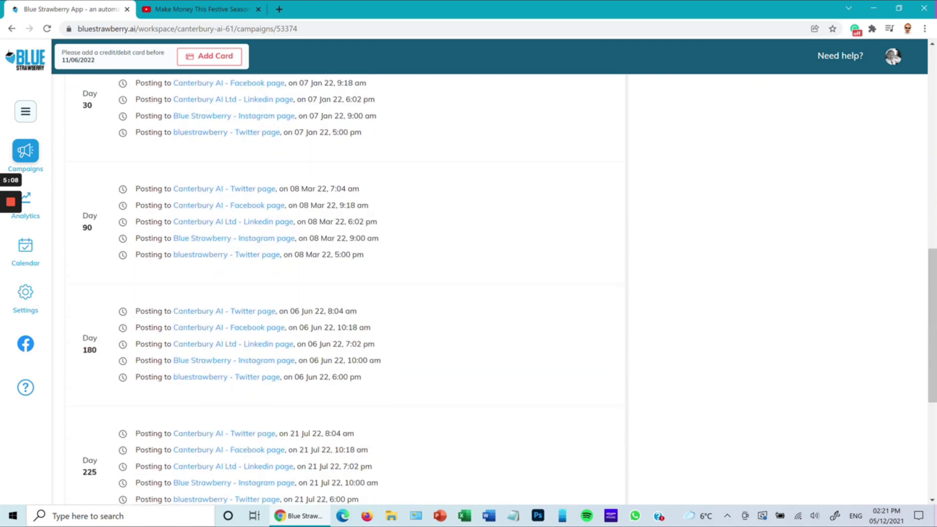
scroll(294, 339, down, 2)
scroll(296, 342, down, 2)
scroll(298, 345, down, 1)
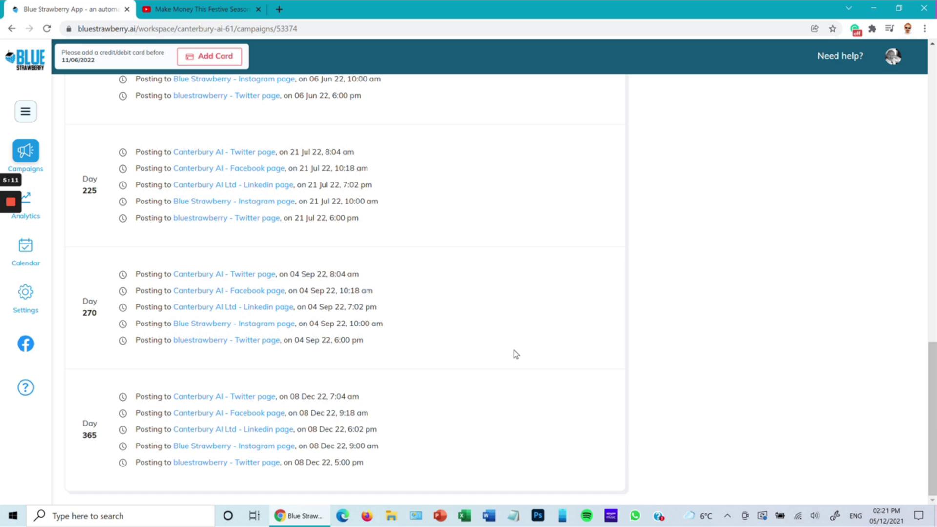
Review the ten scheduled posts running until 08 Dec 22, glancing at the YouTube source video.
key(Home)
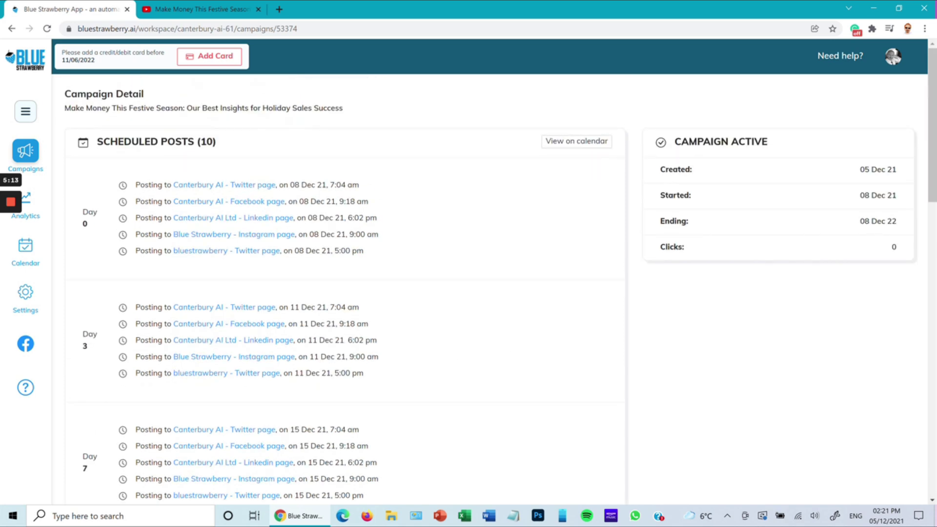
scroll(454, 269, down, 2)
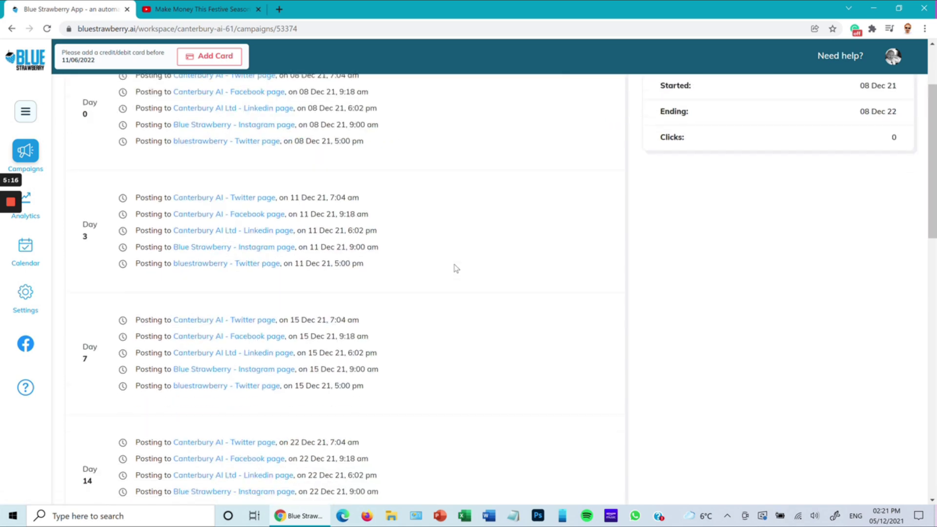
scroll(455, 268, down, 10)
scroll(454, 269, up, 1)
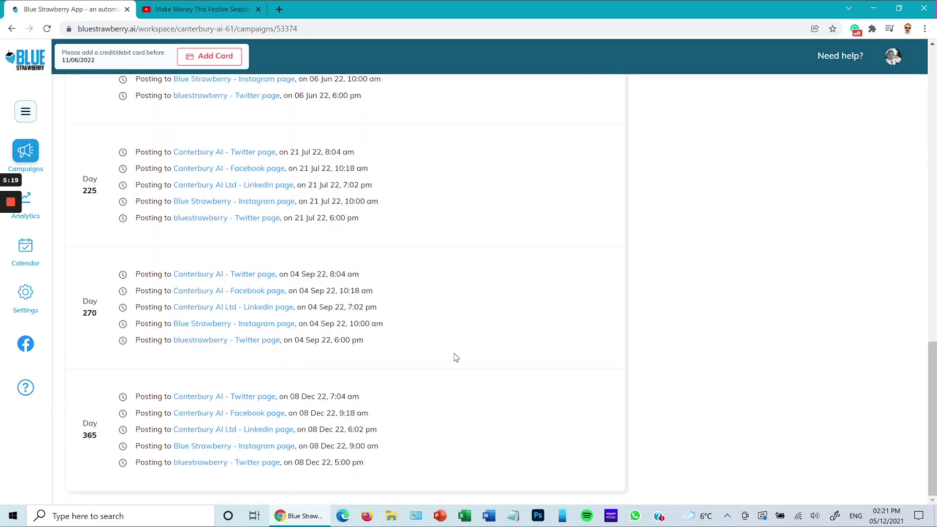
scroll(454, 353, up, 15)
scroll(454, 357, down, 3)
scroll(454, 357, down, 4)
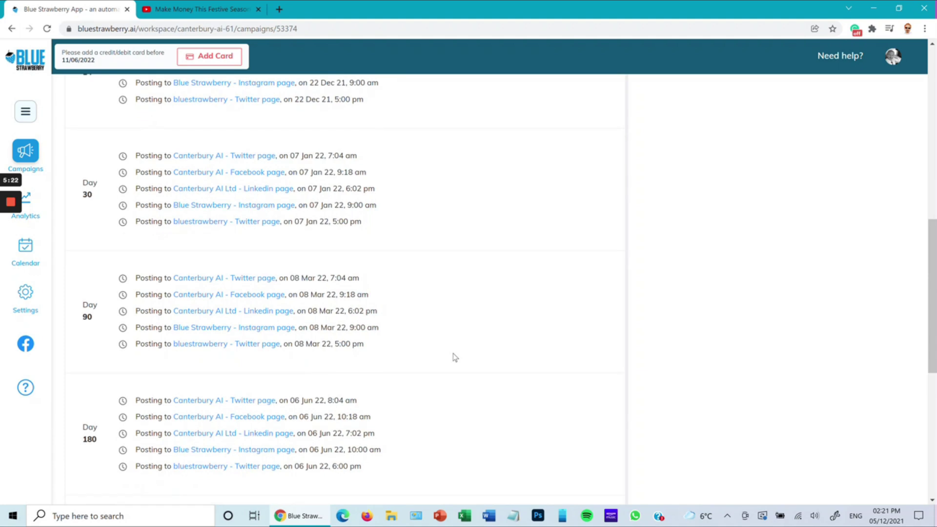
scroll(453, 357, down, 4)
scroll(454, 357, up, 4)
scroll(454, 357, down, 1)
scroll(454, 356, down, 4)
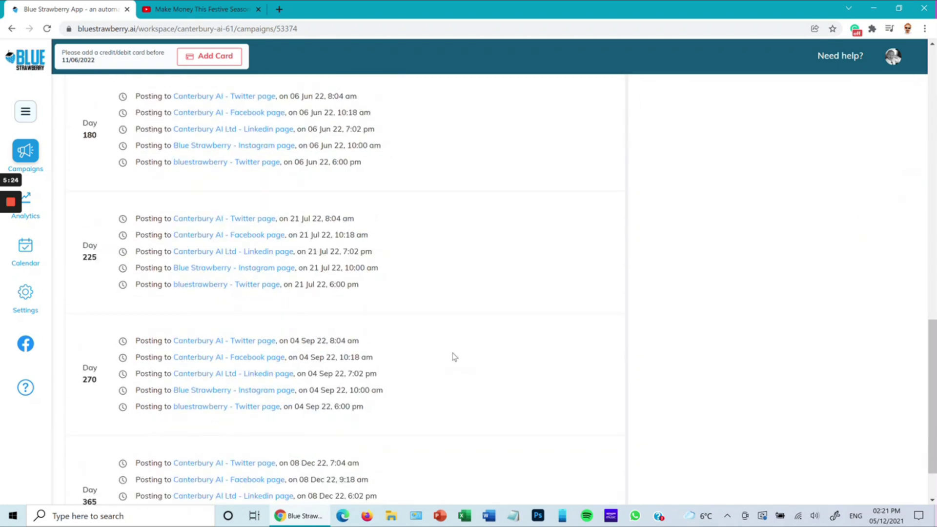
scroll(452, 348, up, 12)
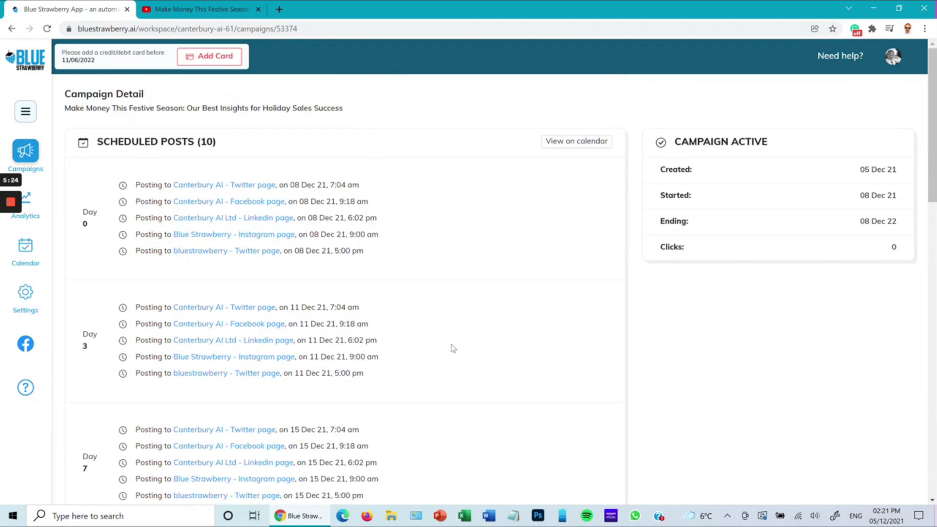
click(237, 12)
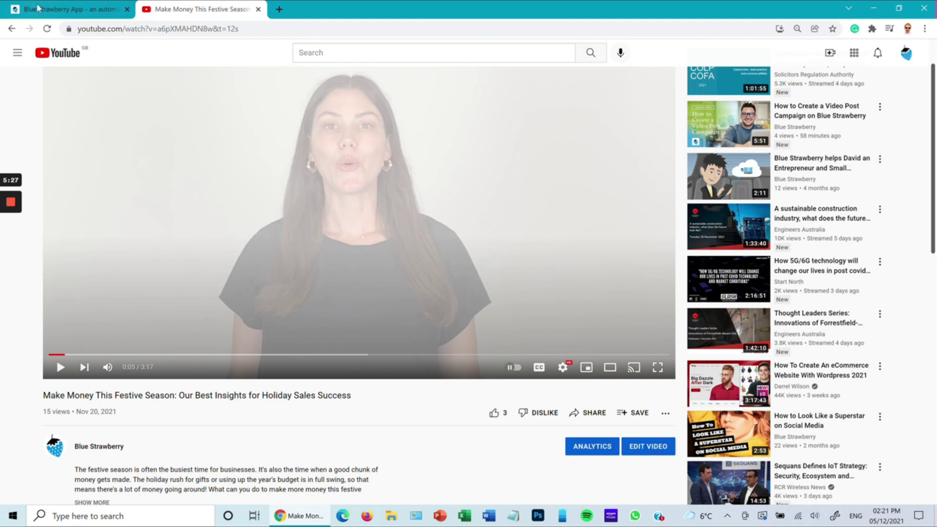
click(60, 12)
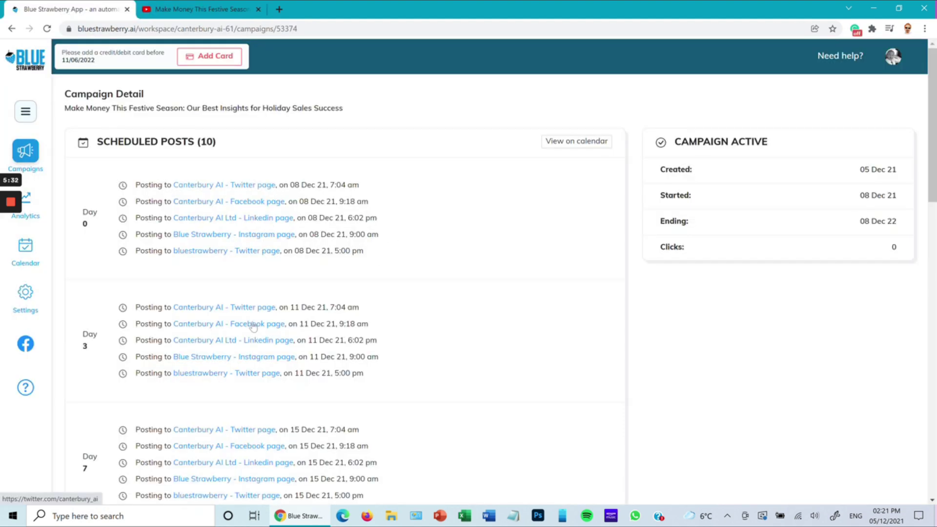
Pause the festive-season campaign from the campaigns board using Pause & Modify.
click(33, 159)
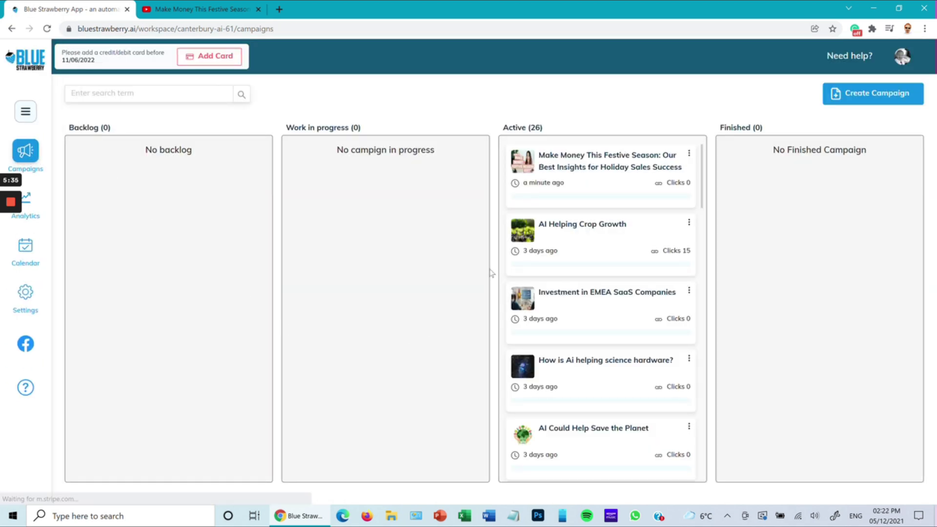
click(689, 154)
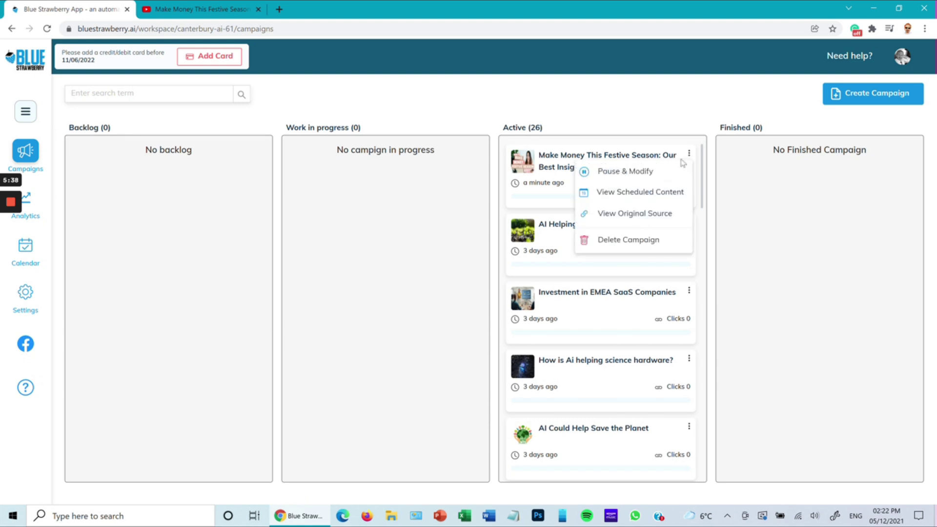
click(666, 174)
click(549, 186)
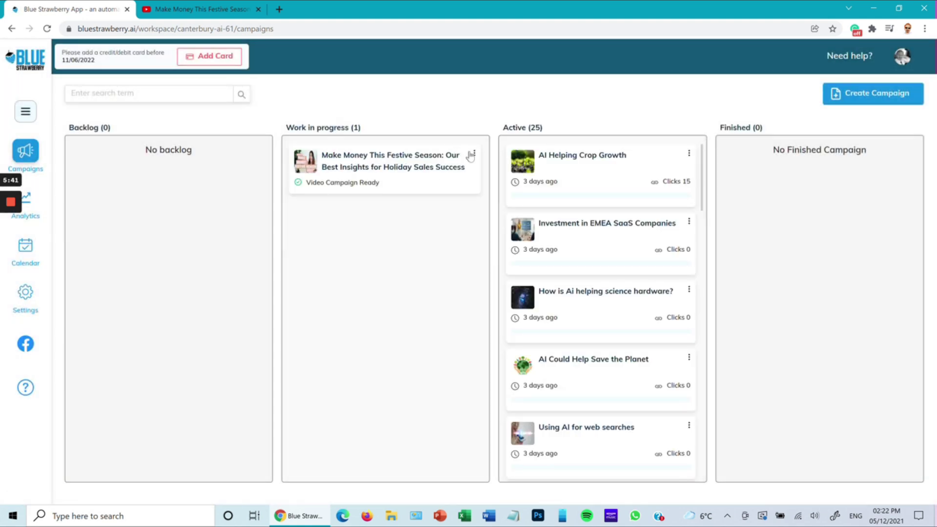
Delete the paused festive-season campaign, leaving 25 active campaigns.
click(473, 155)
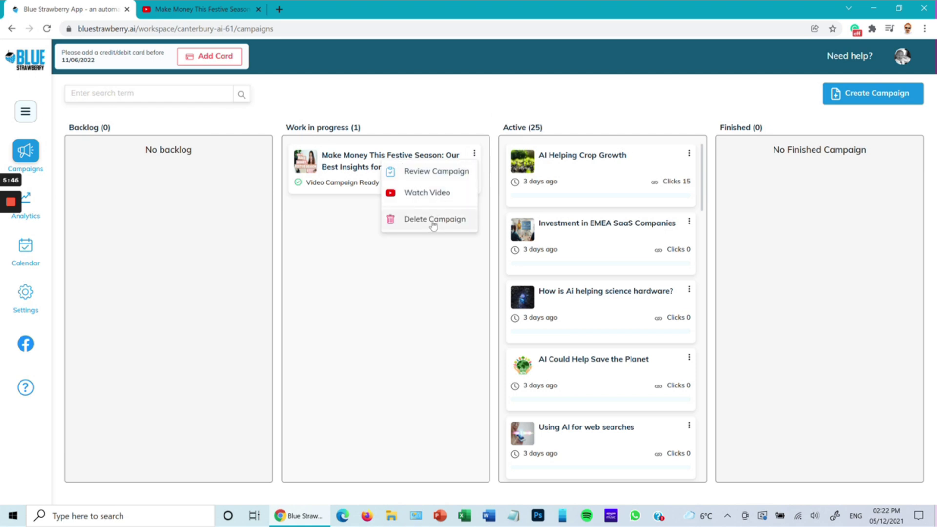
click(432, 219)
click(547, 186)
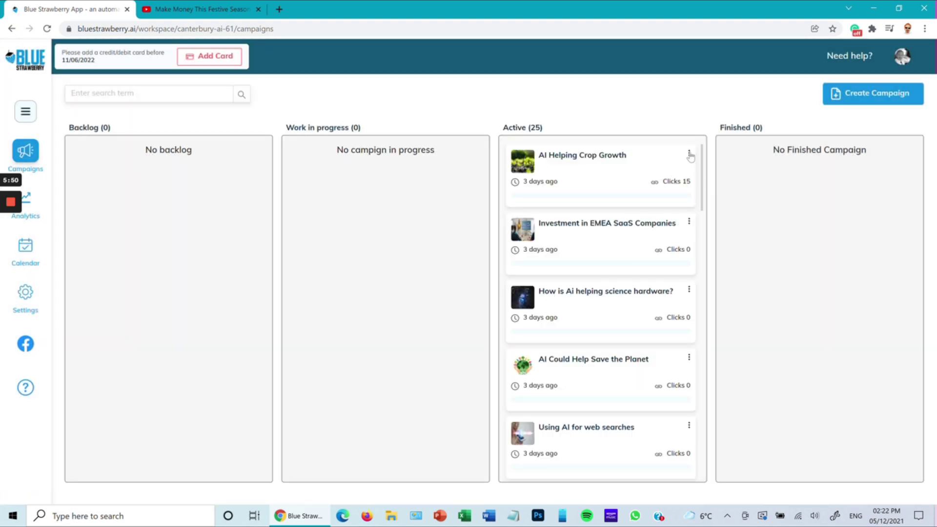
click(689, 154)
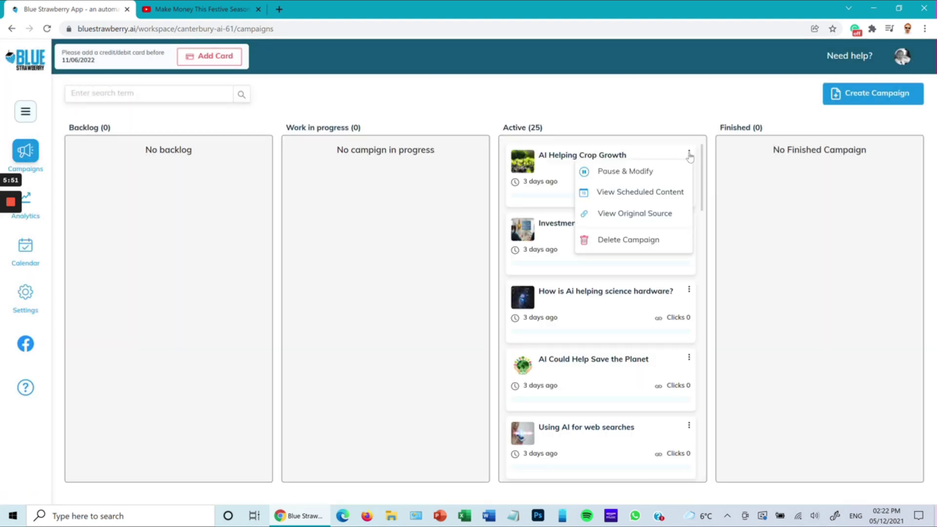
click(387, 292)
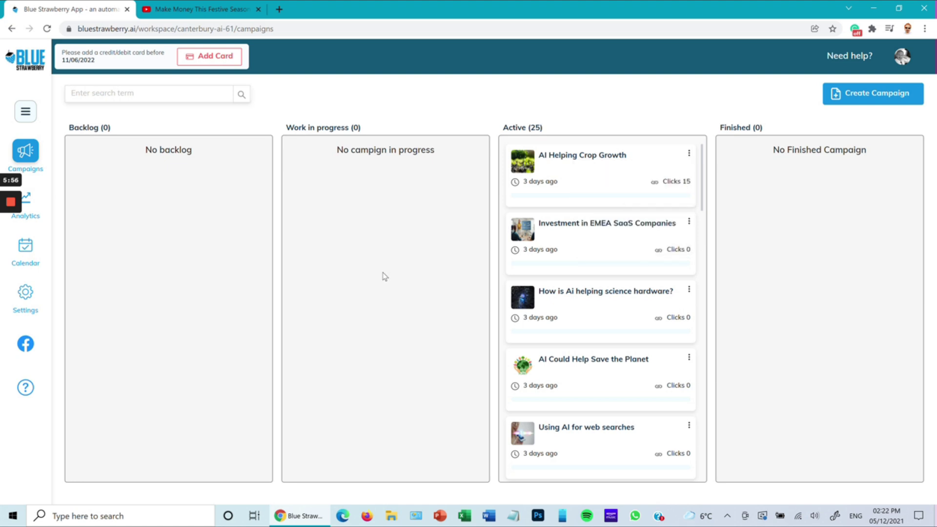